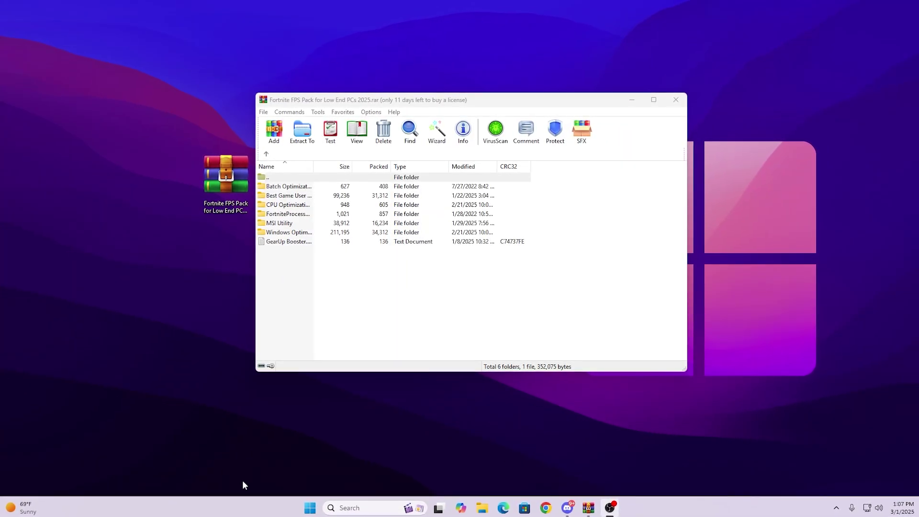
# Extract the FPS pack RAR into a desktop folder 'Fortnite FPS Pack for Low End PCs 2025' and close WinRAR.
pyautogui.click(221, 177)
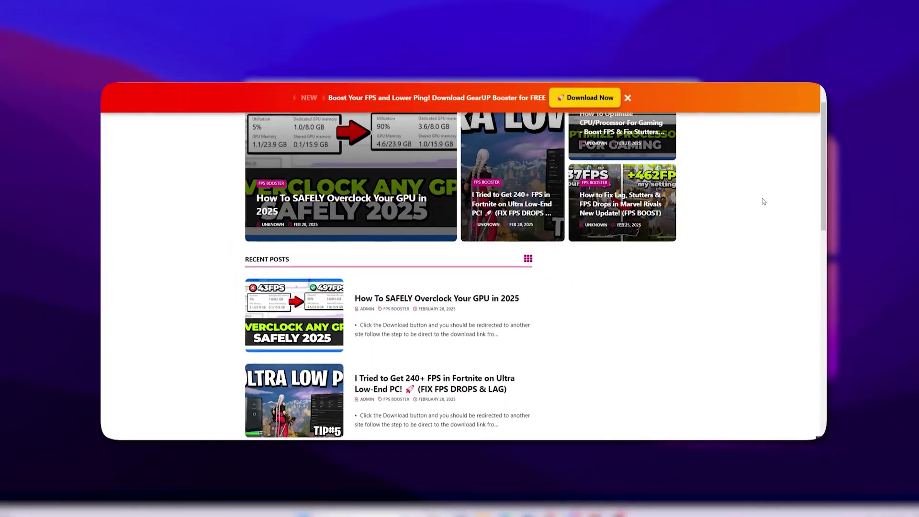
pyautogui.scroll(-5, 761, 199)
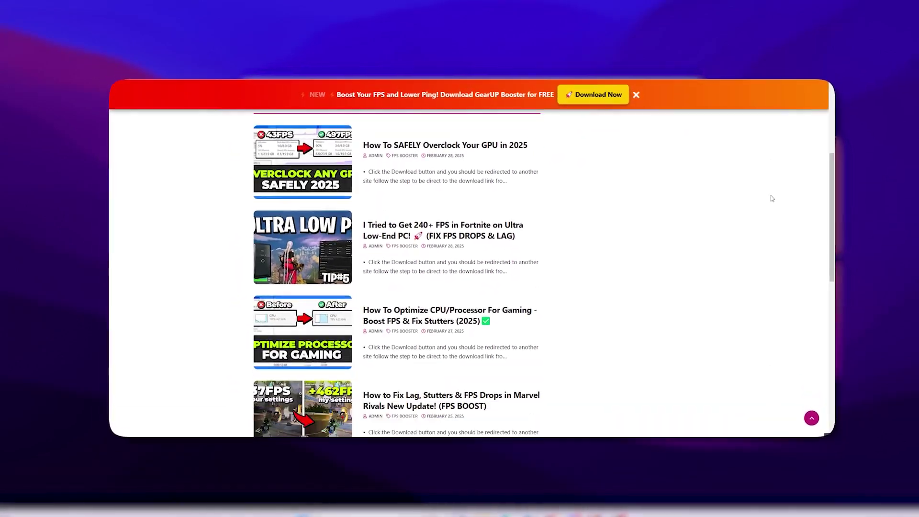
pyautogui.scroll(-3, 772, 198)
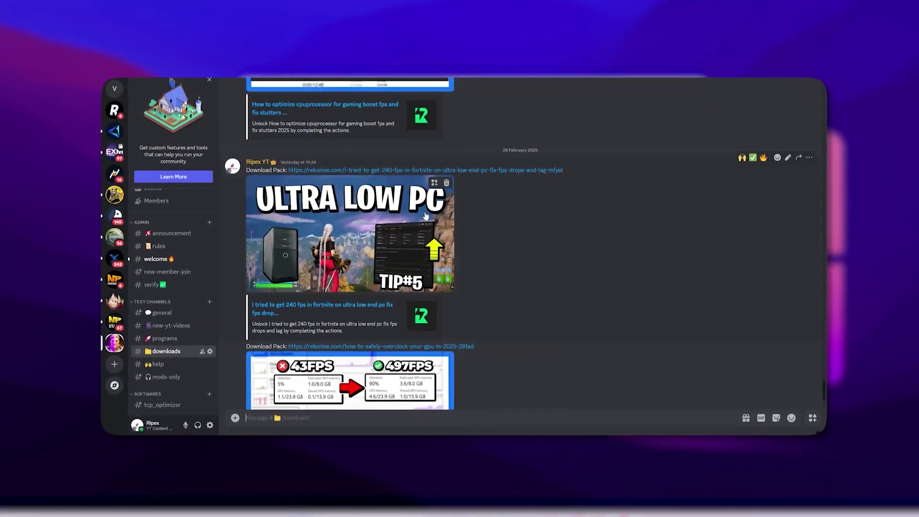
pyautogui.scroll(10, 425, 216)
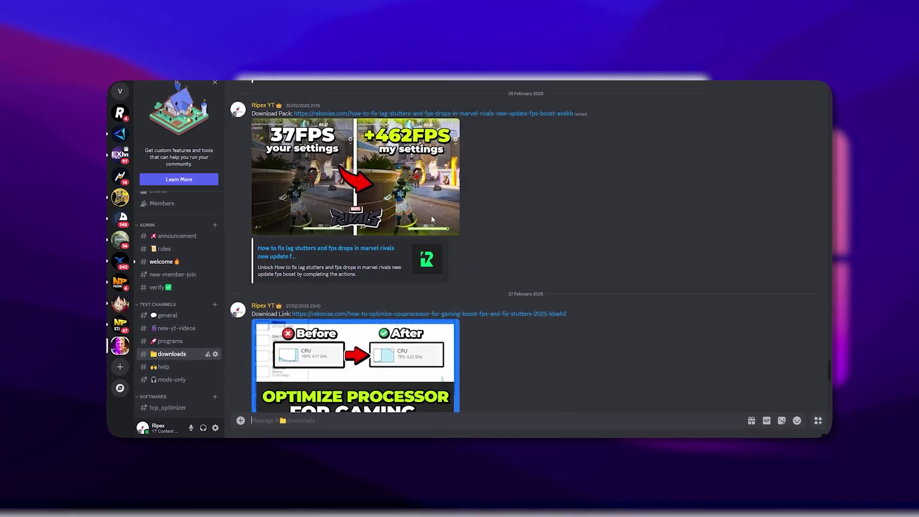
pyautogui.scroll(5, 428, 218)
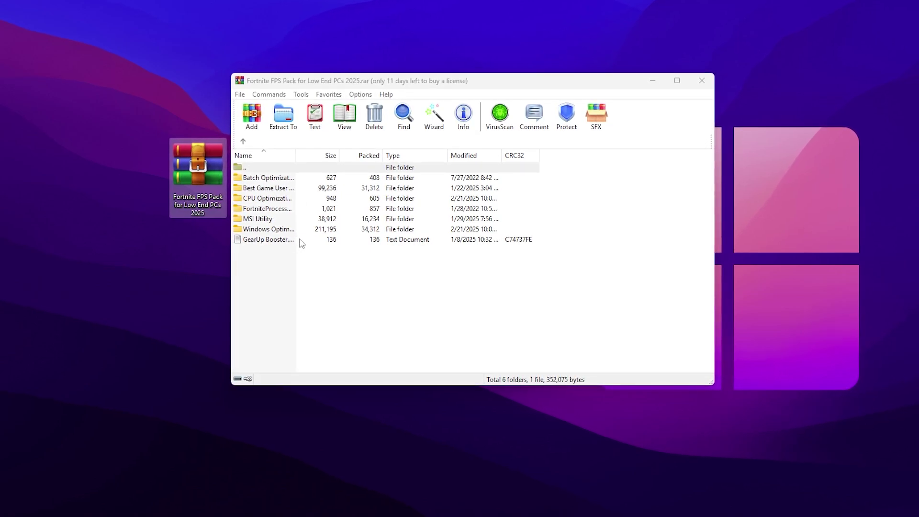
pyautogui.rightClick(199, 169)
pyautogui.moveTo(257, 372)
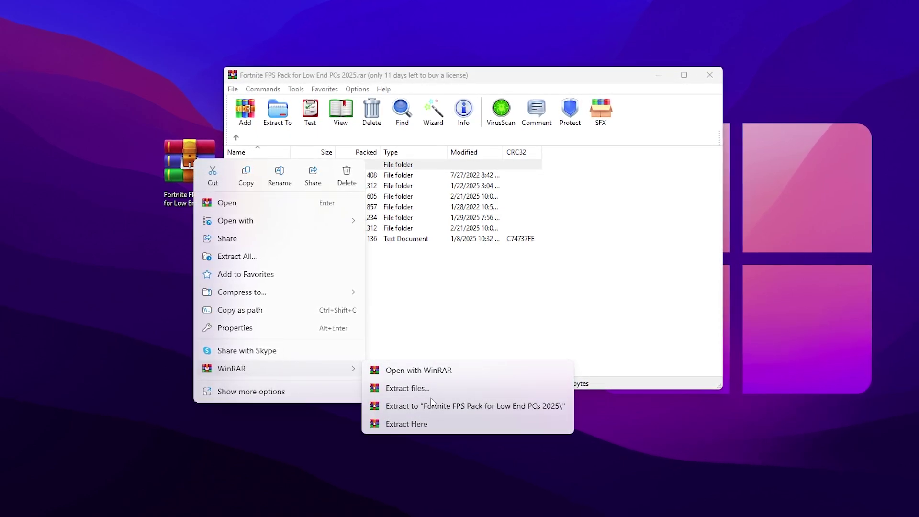
pyautogui.click(470, 408)
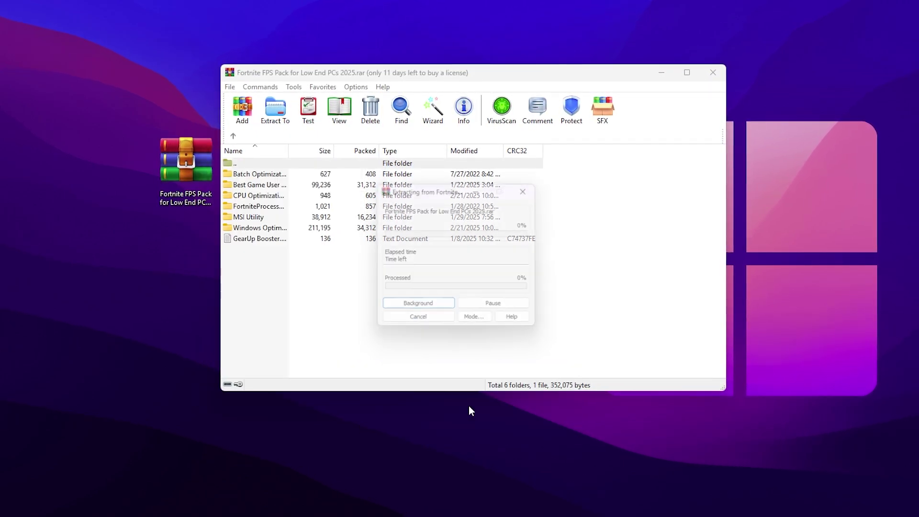
pyautogui.click(715, 71)
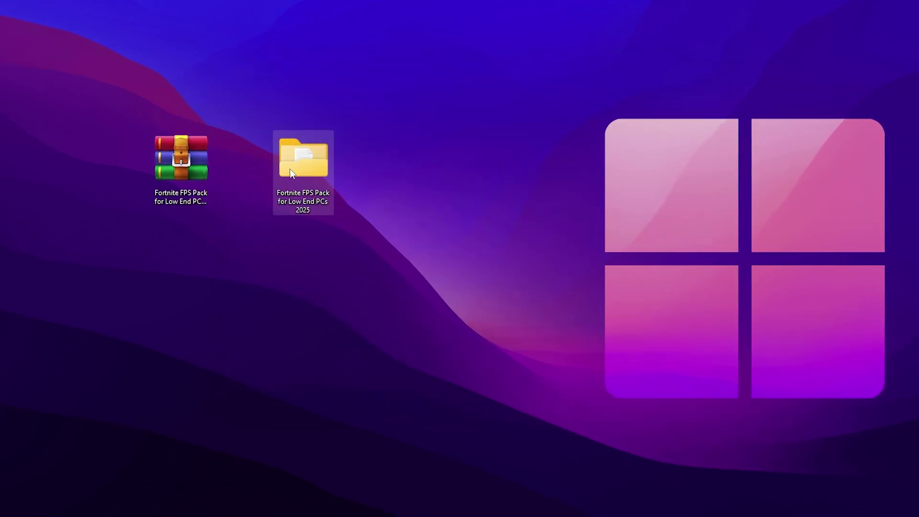
# Open the extracted Fortnite FPS Pack folder and select its six folders and GearUp Booster text file.
pyautogui.doubleClick(311, 159)
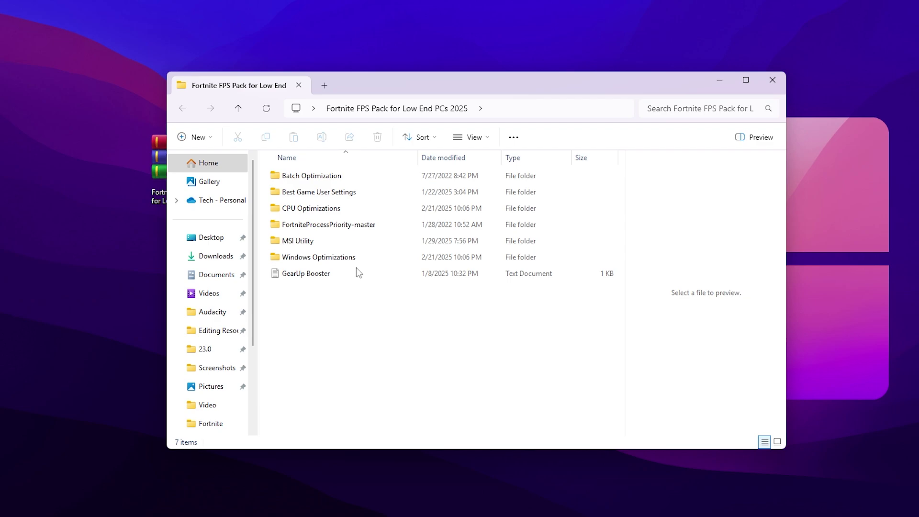
pyautogui.moveTo(439, 329); pyautogui.dragTo(331, 274)
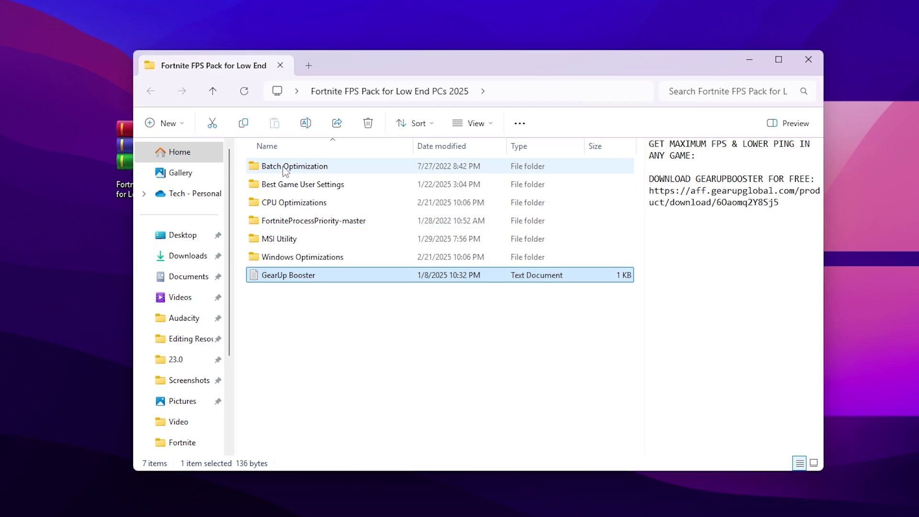
# Run Clear DNS Cache (Ping Improve) from the Batch Optimization folder to flush the DNS cache.
pyautogui.click(308, 171)
pyautogui.doubleClick(306, 169)
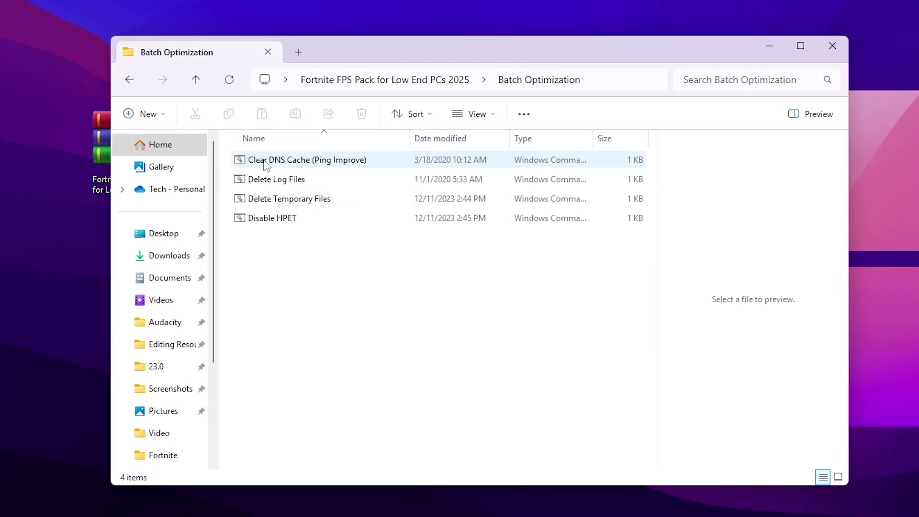
pyautogui.doubleClick(268, 163)
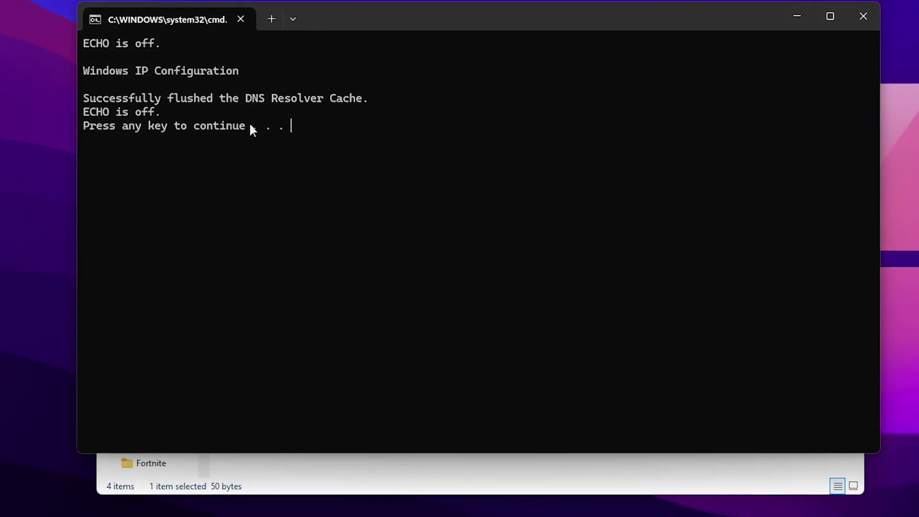
# Close the finished DNS-flush console to return to the Batch Optimization scripts.
pyautogui.press('Return')
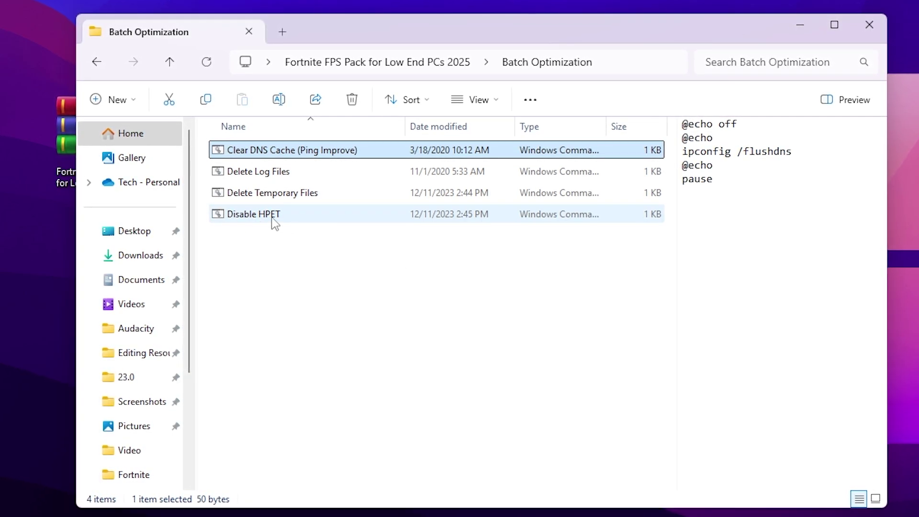
# Run the Delete Log Files script as administrator, approving the UAC prompt.
pyautogui.click(263, 171)
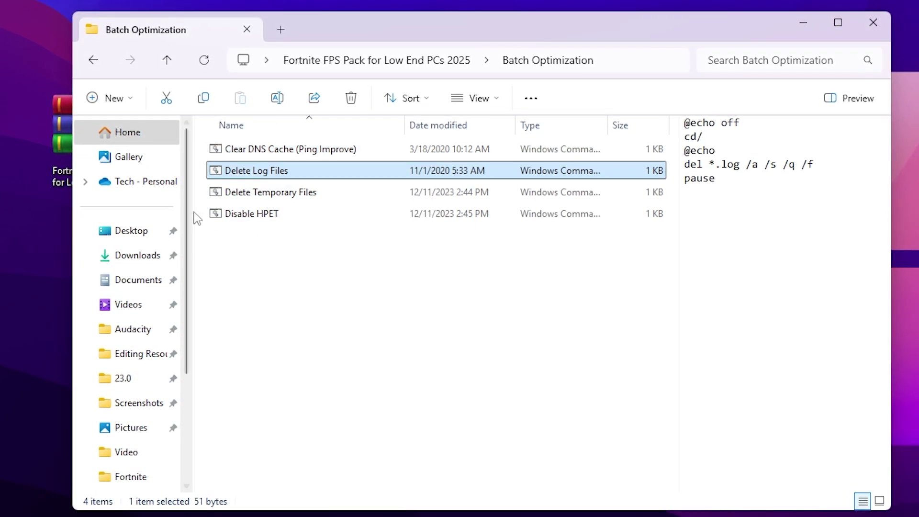
pyautogui.rightClick(248, 175)
pyautogui.click(317, 258)
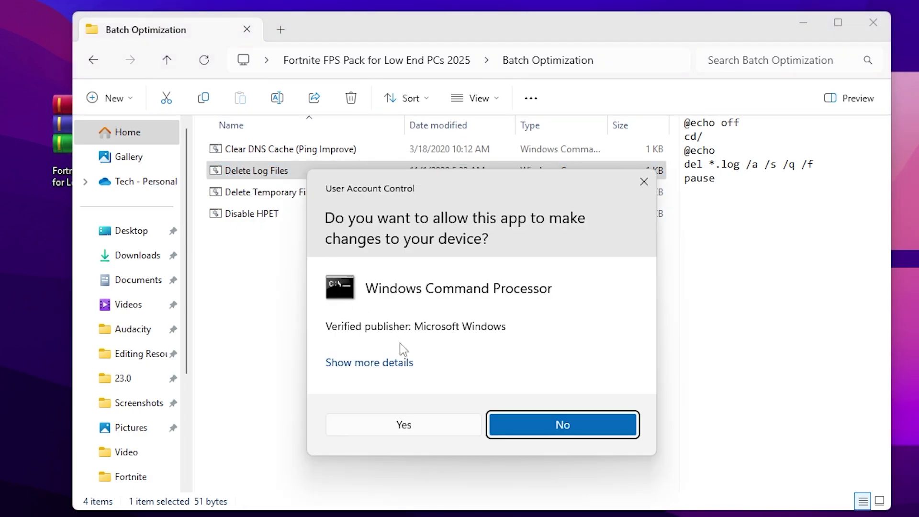
pyautogui.click(405, 428)
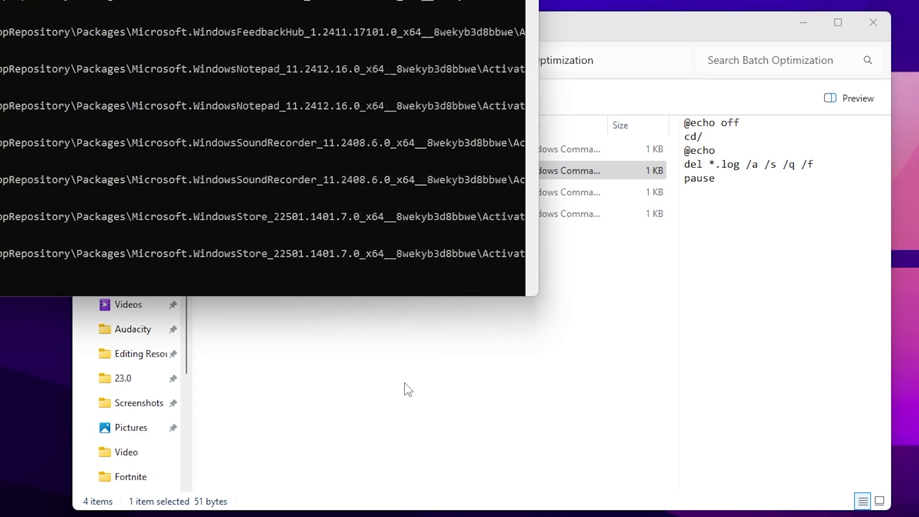
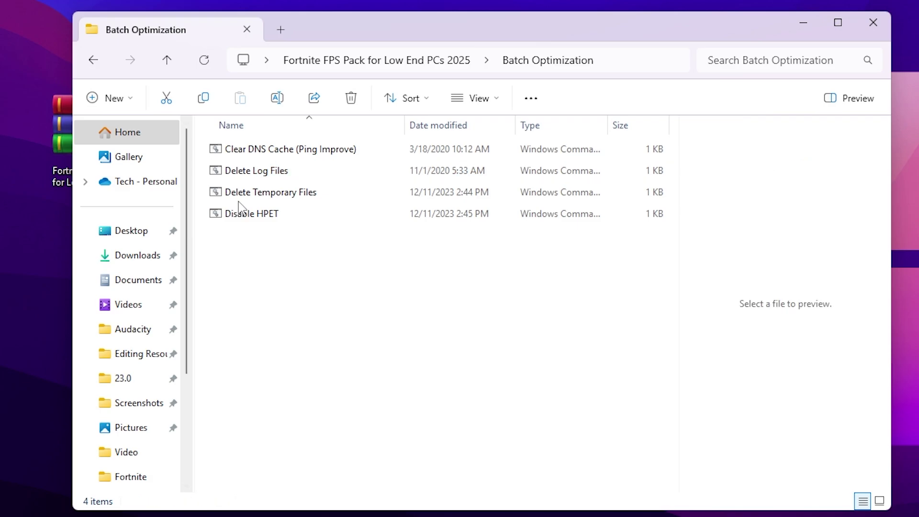
# Run the Delete Temporary Files script as administrator, approving UAC, and close its console.
pyautogui.click(263, 194)
pyautogui.rightClick(264, 196)
pyautogui.click(325, 264)
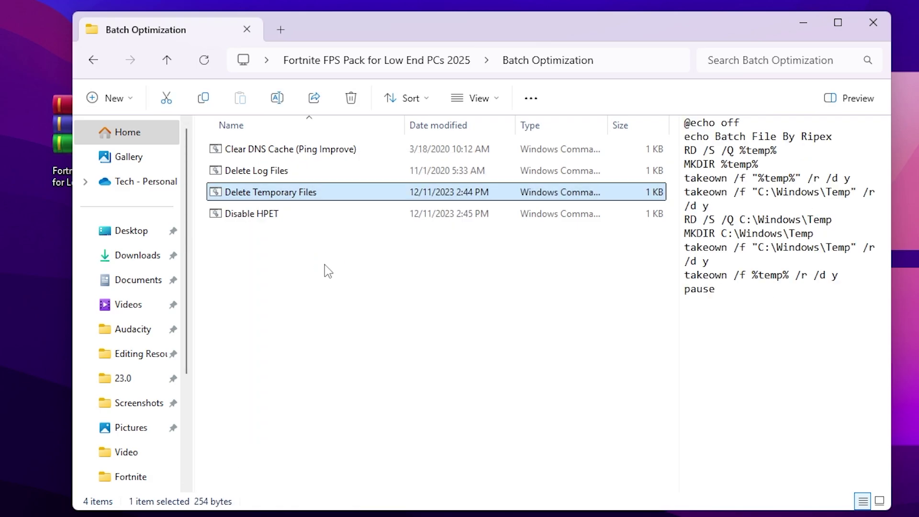
pyautogui.click(401, 426)
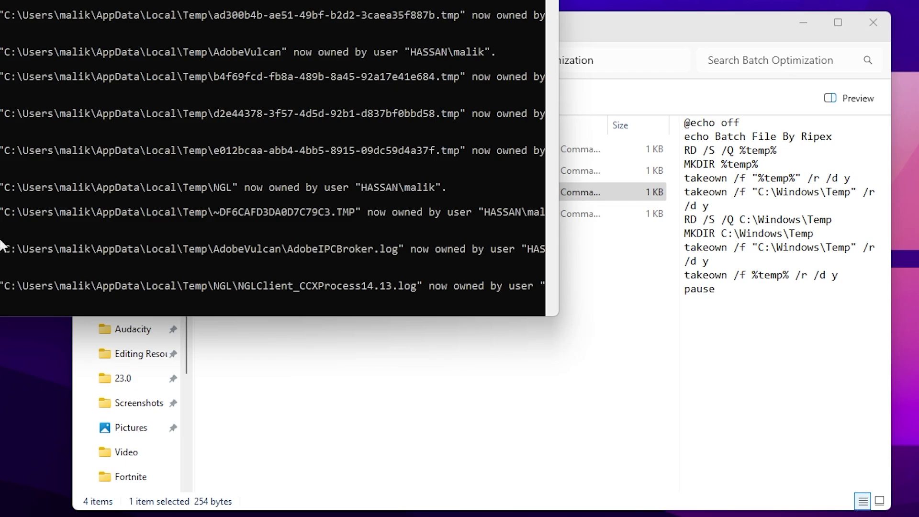
pyautogui.press('Return')
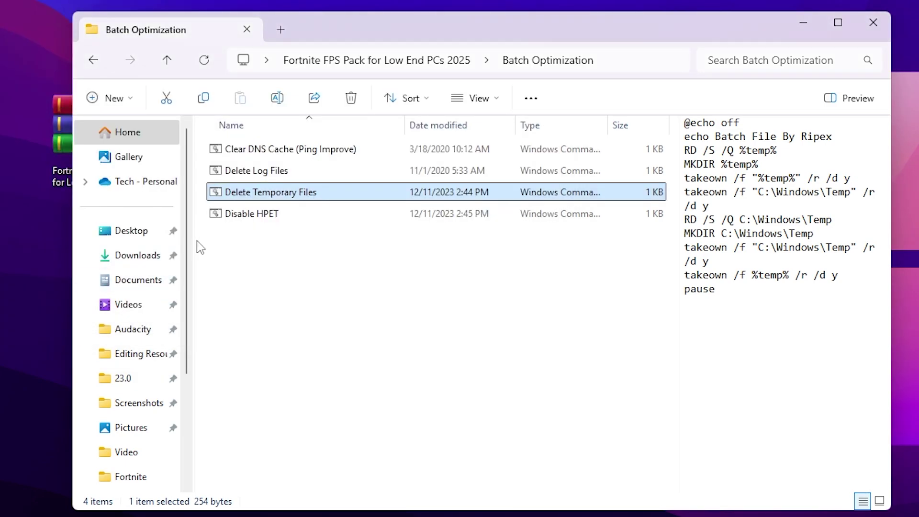
# Run Disable HPET as administrator, close its console, and go back to the pack's main folder.
pyautogui.rightClick(259, 216)
pyautogui.click(316, 262)
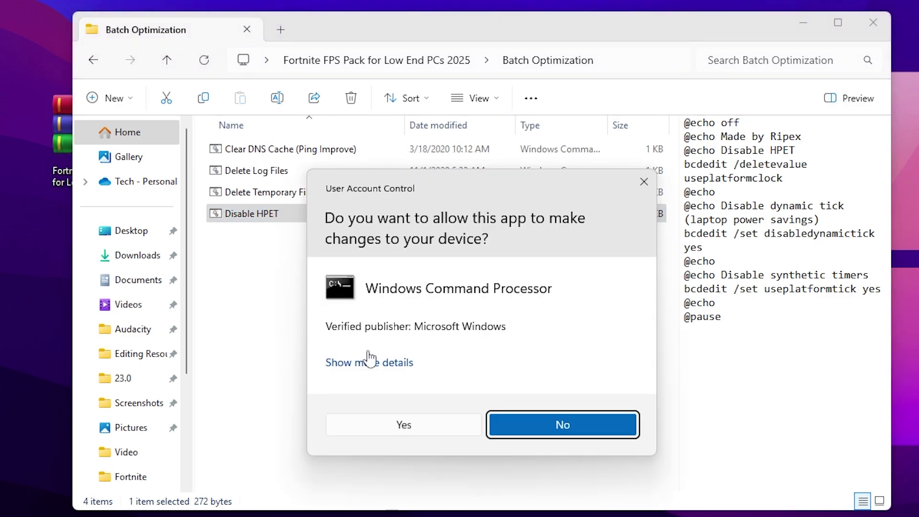
pyautogui.click(399, 426)
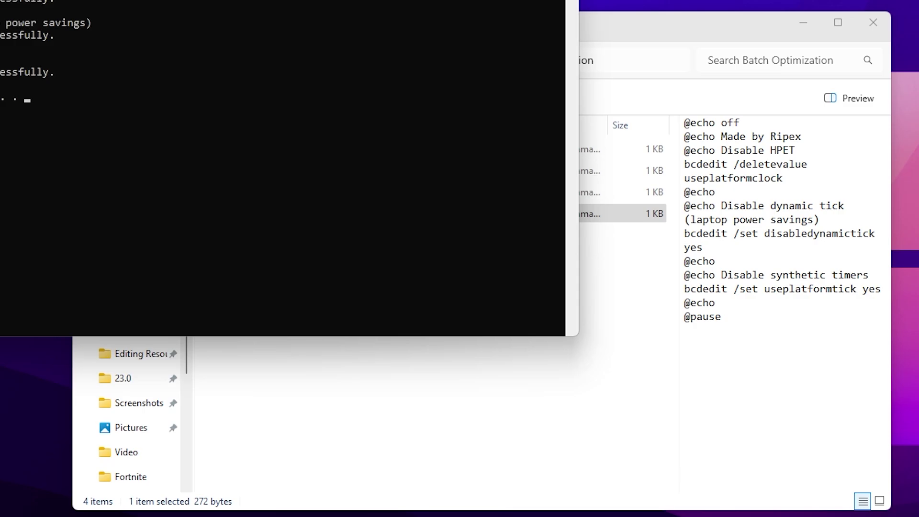
pyautogui.press('Return')
pyautogui.press('BackSpace')
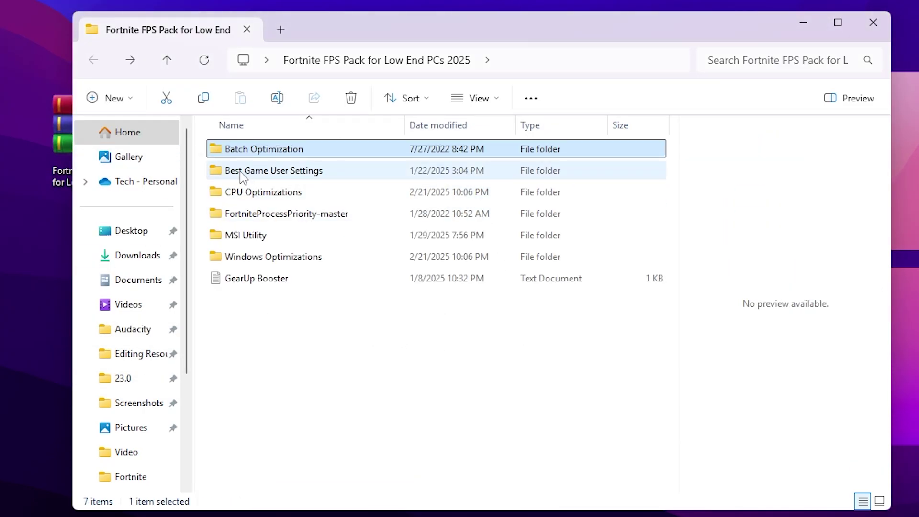
# Navigate to Best Game User Settings > Mid End PCs > 1027x768 and preview GameUserSettings.
pyautogui.doubleClick(302, 180)
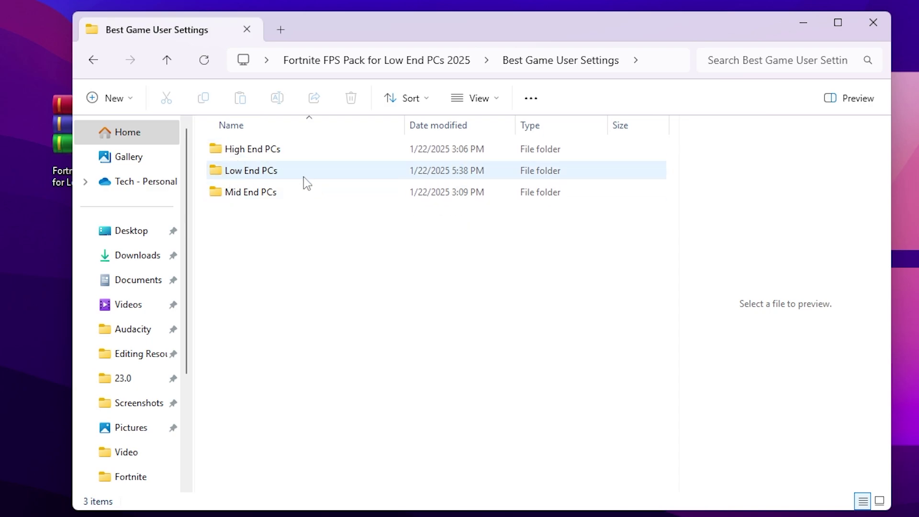
pyautogui.doubleClick(257, 193)
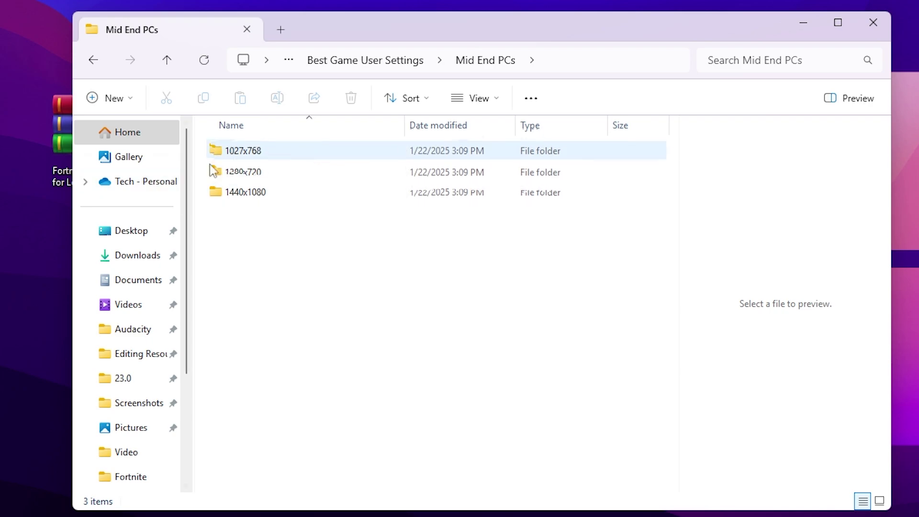
pyautogui.doubleClick(256, 149)
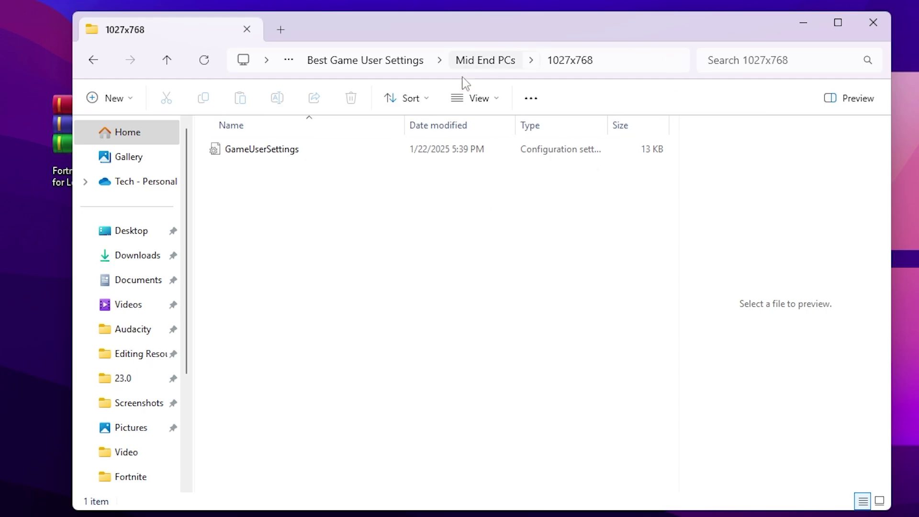
pyautogui.click(285, 155)
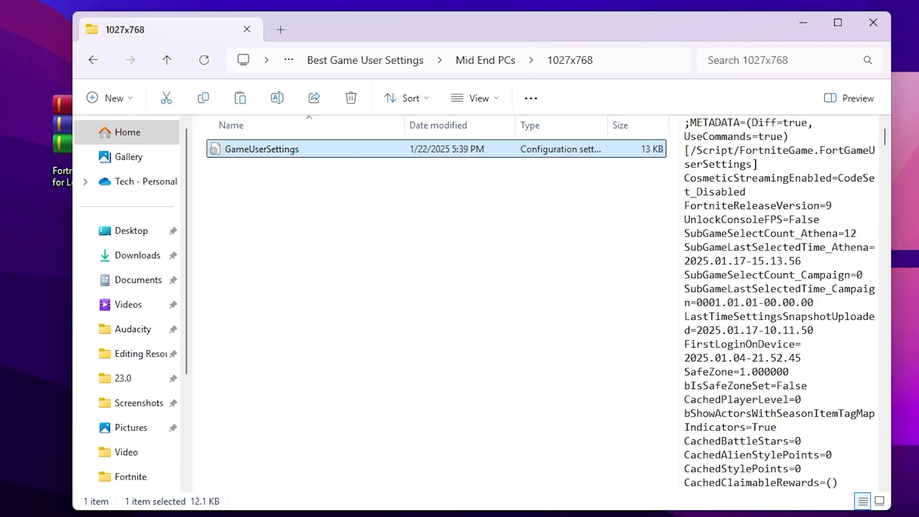
pyautogui.press('super+s')
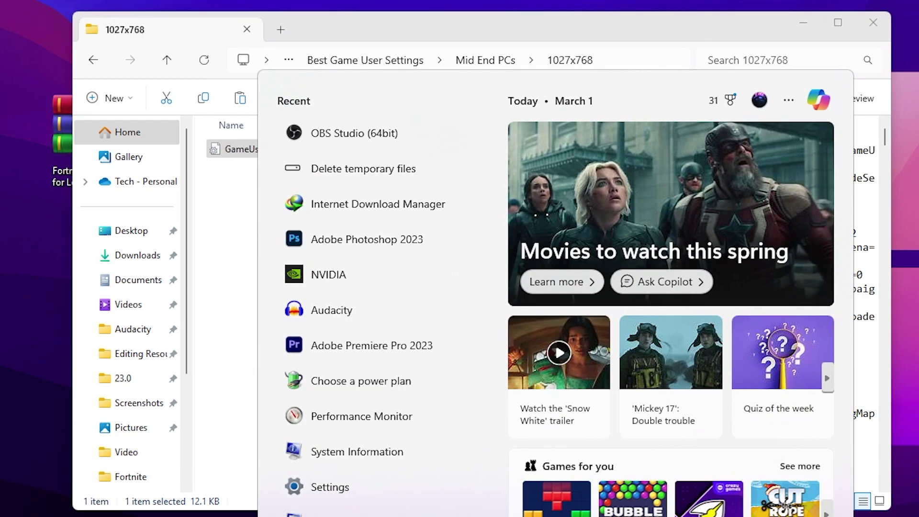
pyautogui.write('%appdata%')
pyautogui.write('loca')
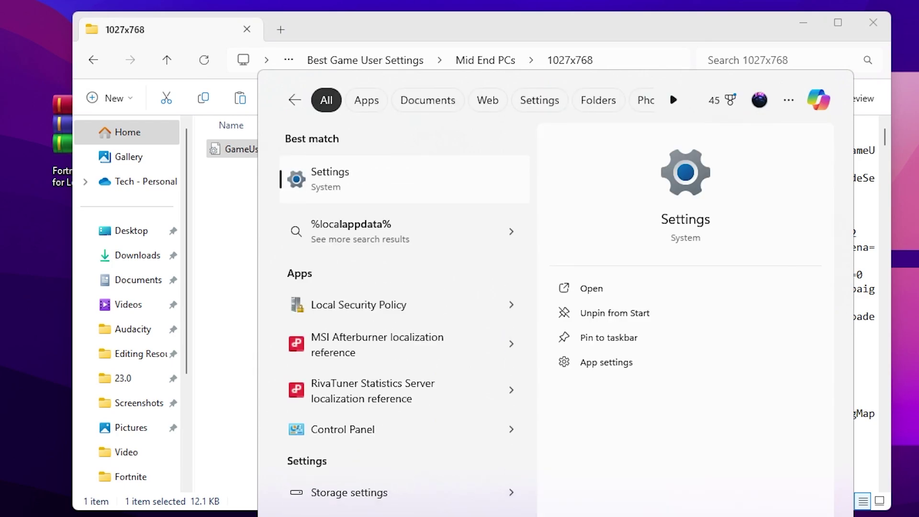
pyautogui.write('lappdata%')
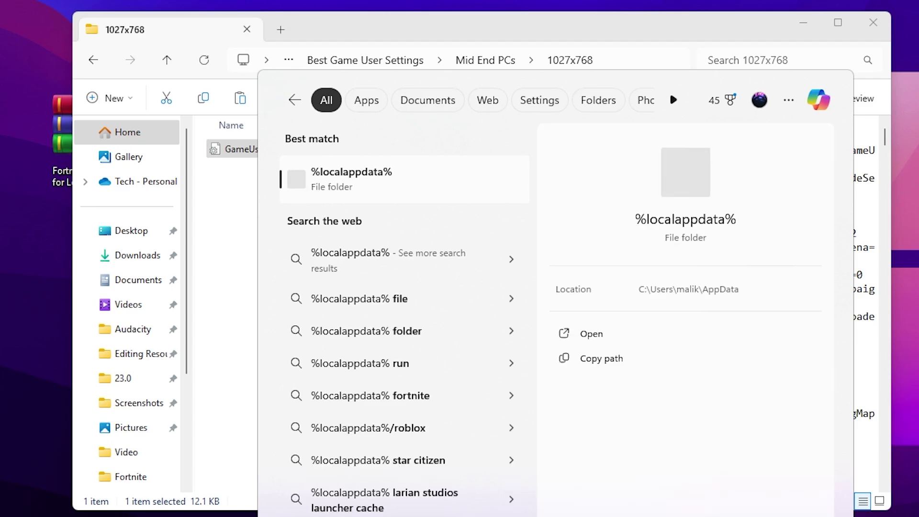
pyautogui.press('Return')
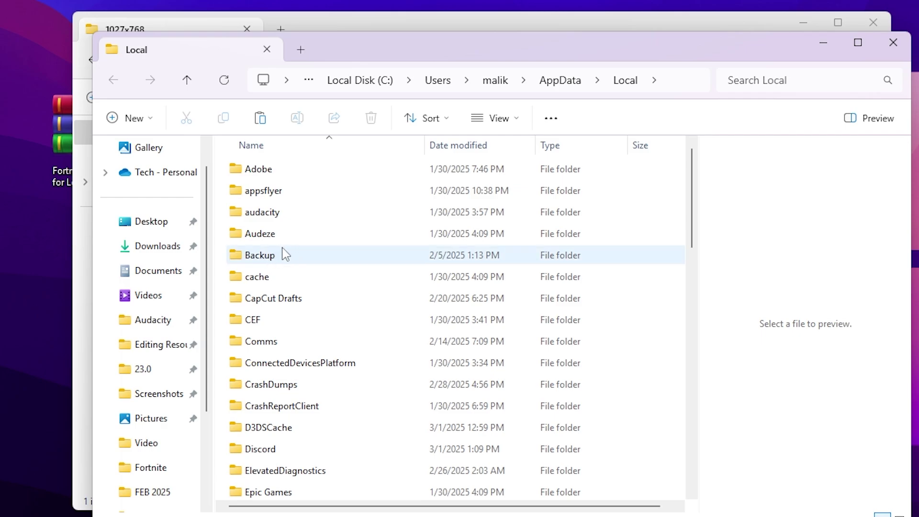
pyautogui.press('f')
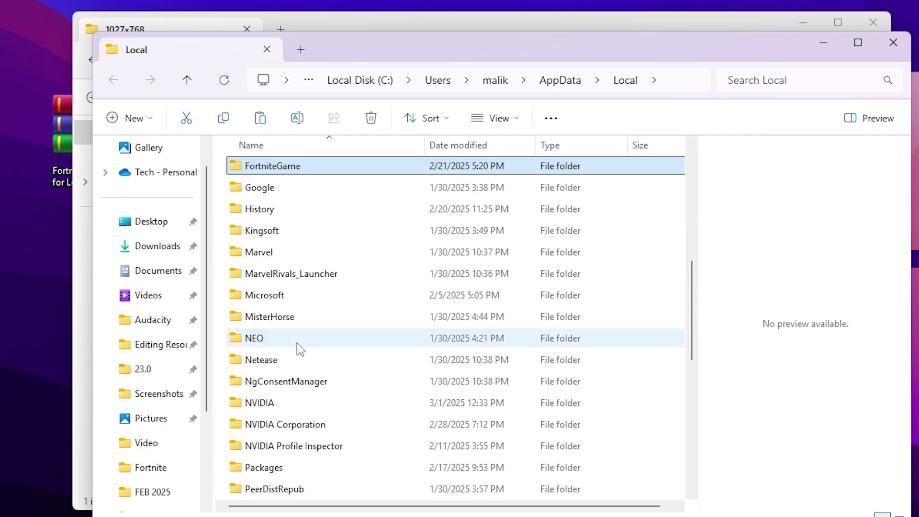
pyautogui.doubleClick(277, 171)
pyautogui.doubleClick(297, 173)
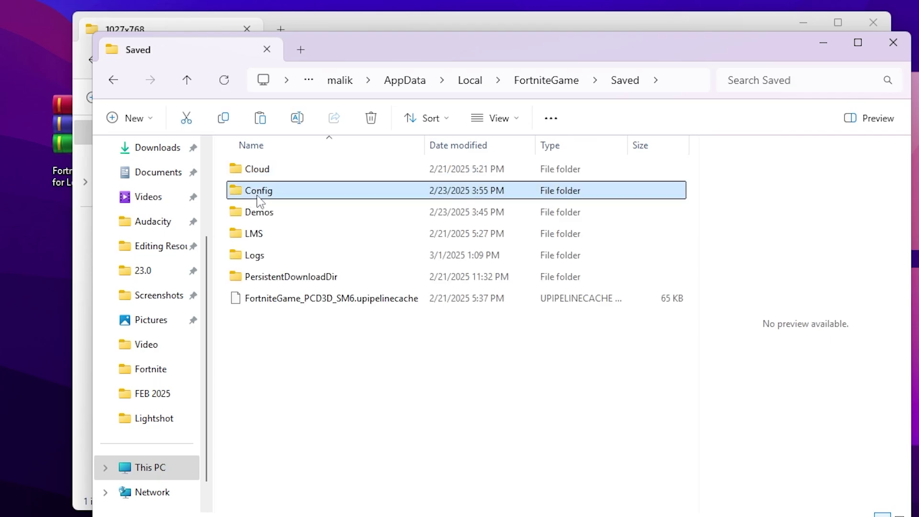
pyautogui.doubleClick(262, 191)
pyautogui.doubleClick(274, 194)
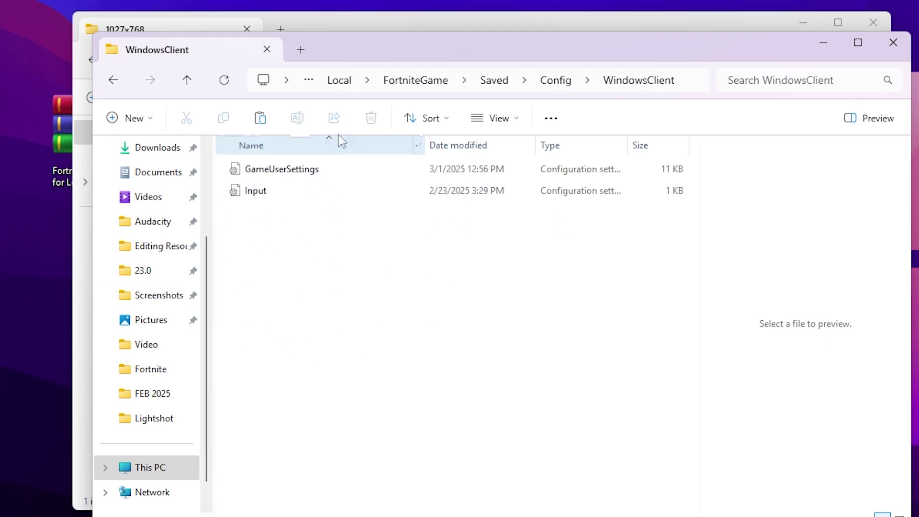
pyautogui.moveTo(351, 47); pyautogui.dragTo(614, 60)
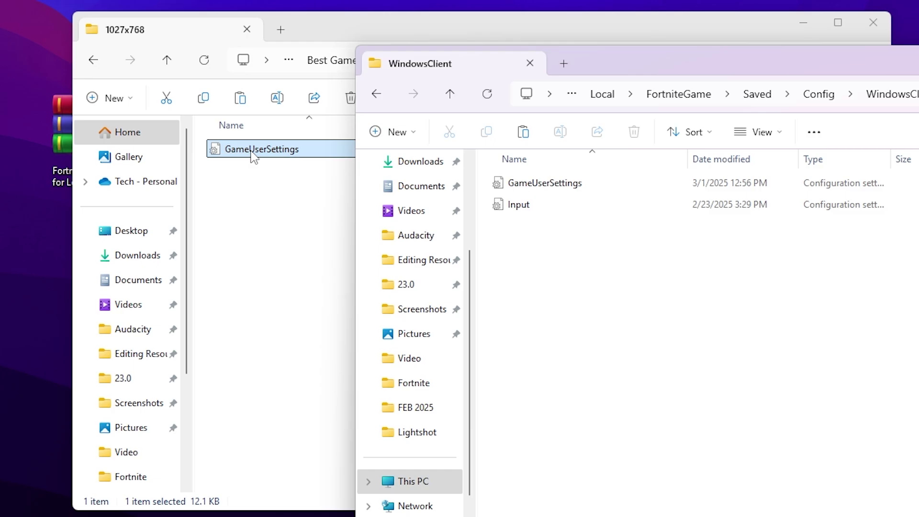
pyautogui.moveTo(253, 156); pyautogui.dragTo(599, 297)
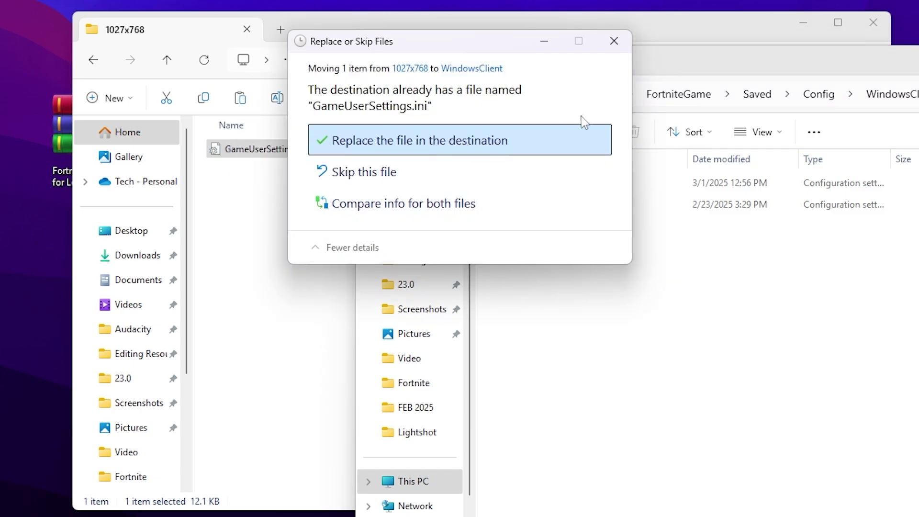
pyautogui.click(613, 42)
pyautogui.moveTo(655, 64); pyautogui.dragTo(371, 86)
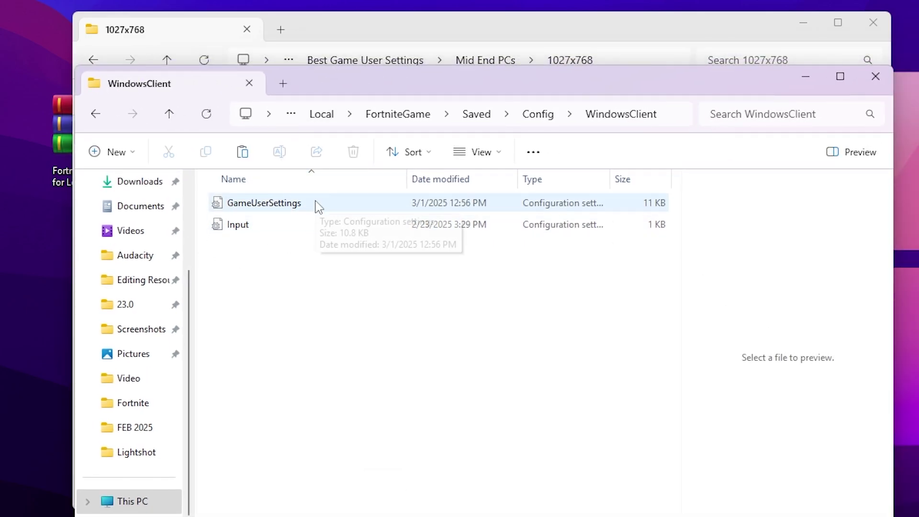
pyautogui.click(875, 76)
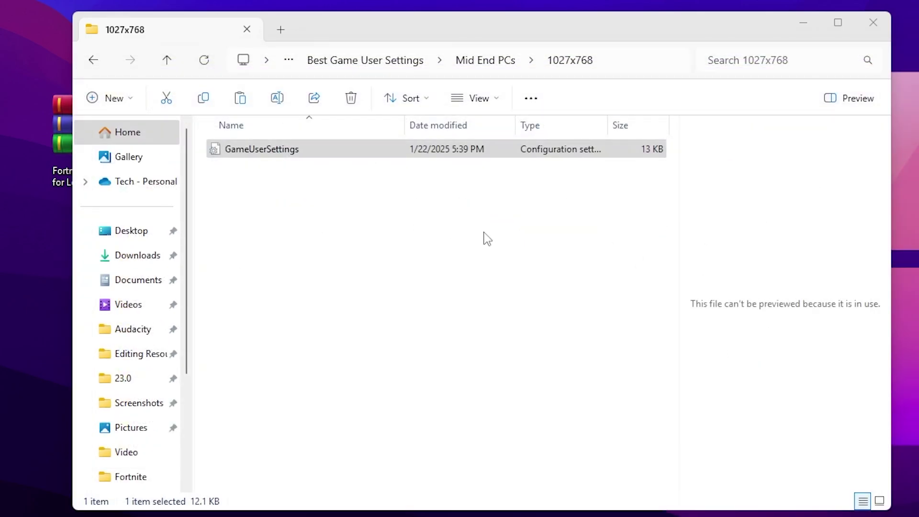
# Go back to the pack folder, open CPU Optimizations, and look over its three registry files.
pyautogui.press('BackSpace')
pyautogui.press('BackSpace')
pyautogui.press('BackSpace')
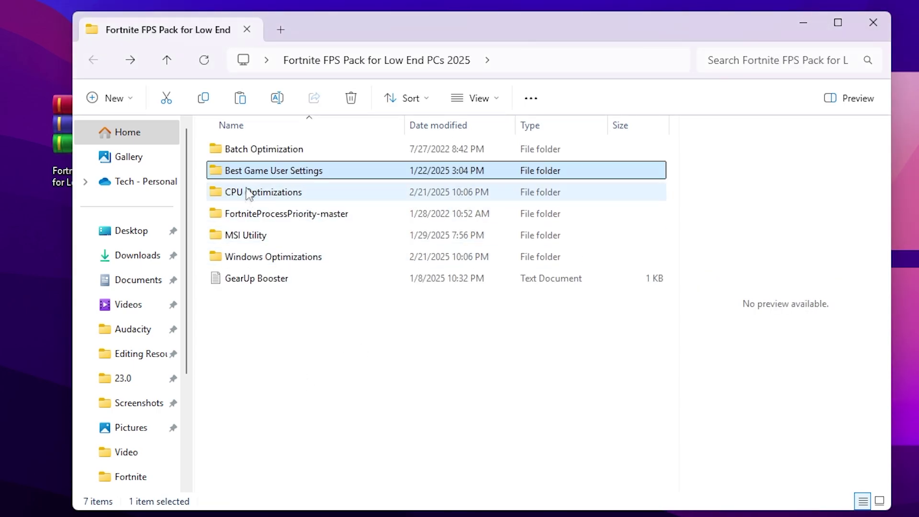
pyautogui.doubleClick(286, 194)
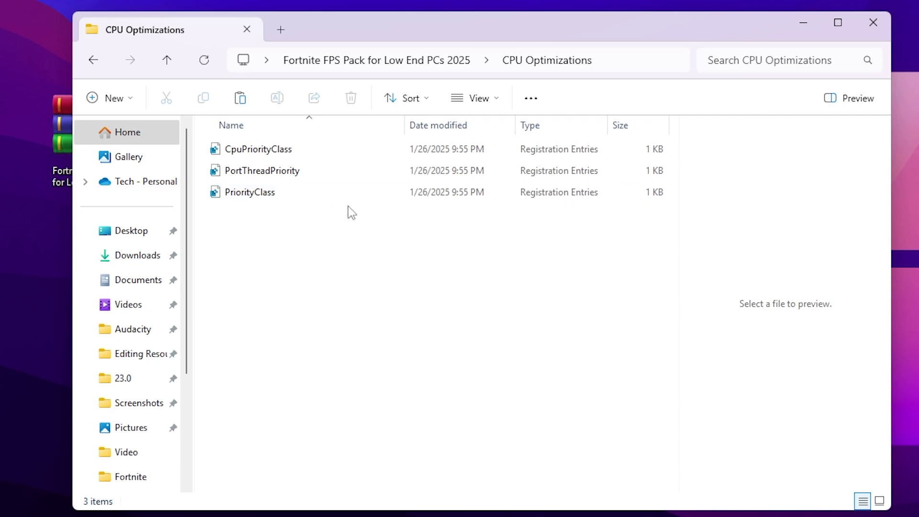
pyautogui.click(271, 152)
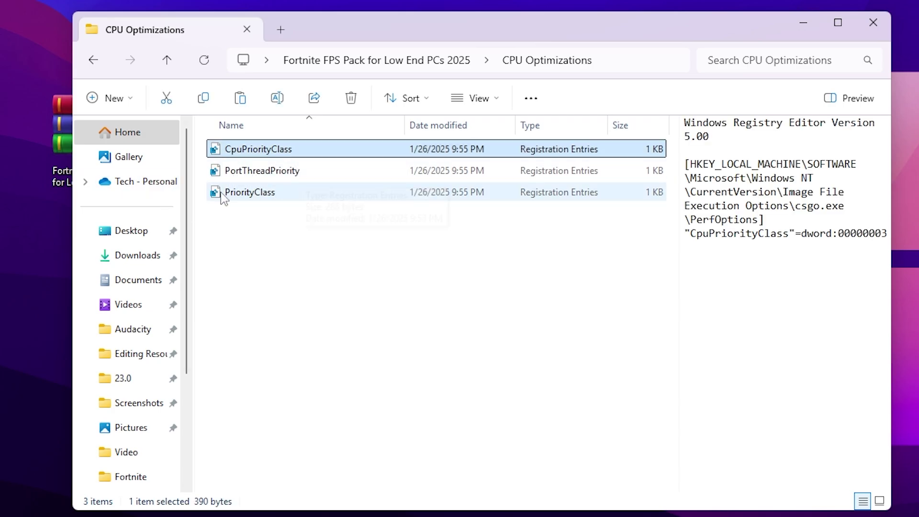
pyautogui.moveTo(335, 235); pyautogui.dragTo(246, 140)
pyautogui.click(299, 263)
# Merge CpuPriorityClass.reg into the registry, confirming all prompts, then return to the pack folder.
pyautogui.doubleClick(262, 149)
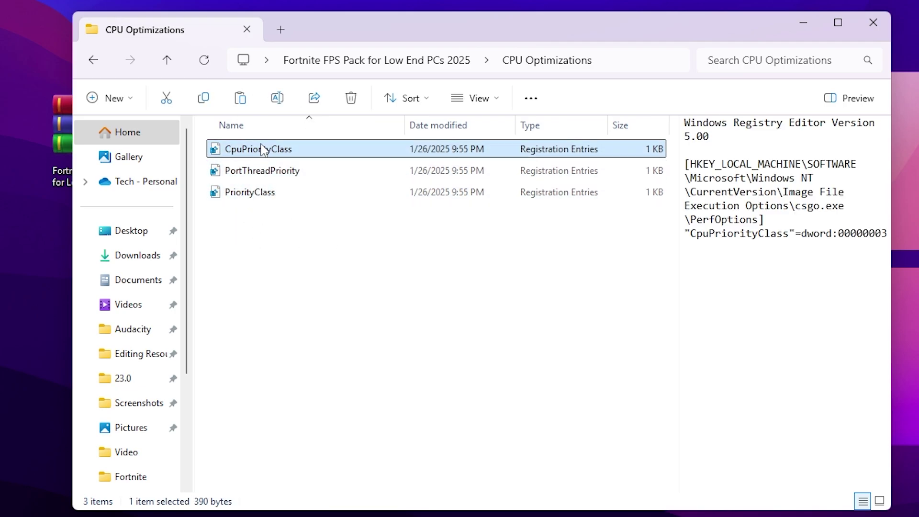
pyautogui.click(416, 424)
pyautogui.click(578, 270)
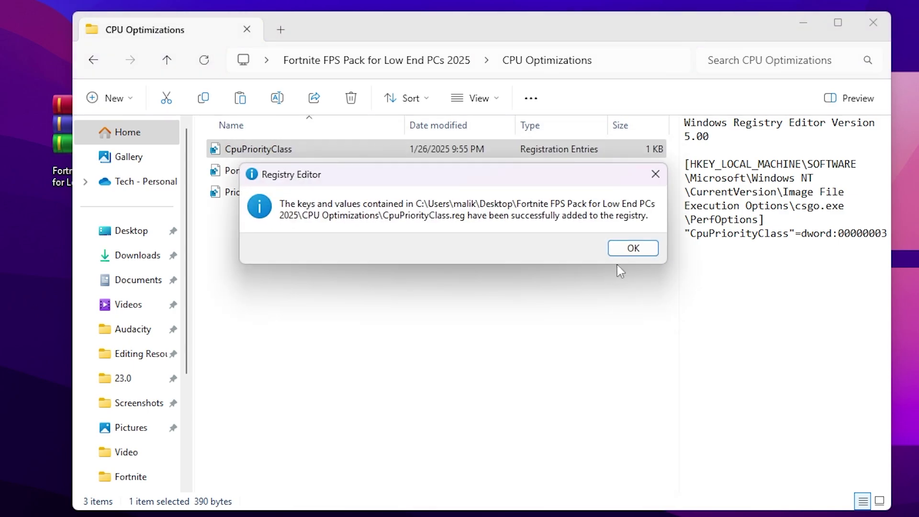
pyautogui.click(633, 249)
pyautogui.moveTo(409, 231); pyautogui.dragTo(191, 145)
pyautogui.hotkey('alt', 'Left')
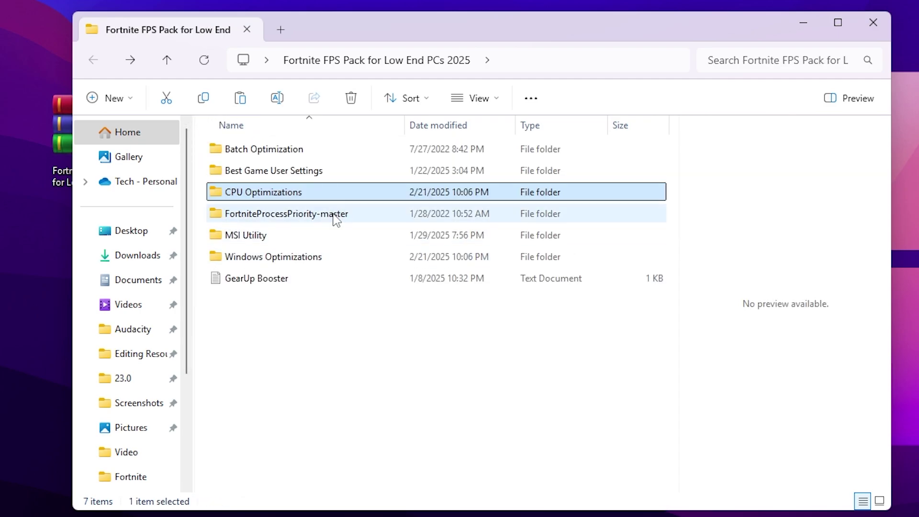
# Merge FortniteAboveNormalPriority.reg from FortniteProcessPriority-master into the registry, then go back to the pack folder.
pyautogui.doubleClick(335, 214)
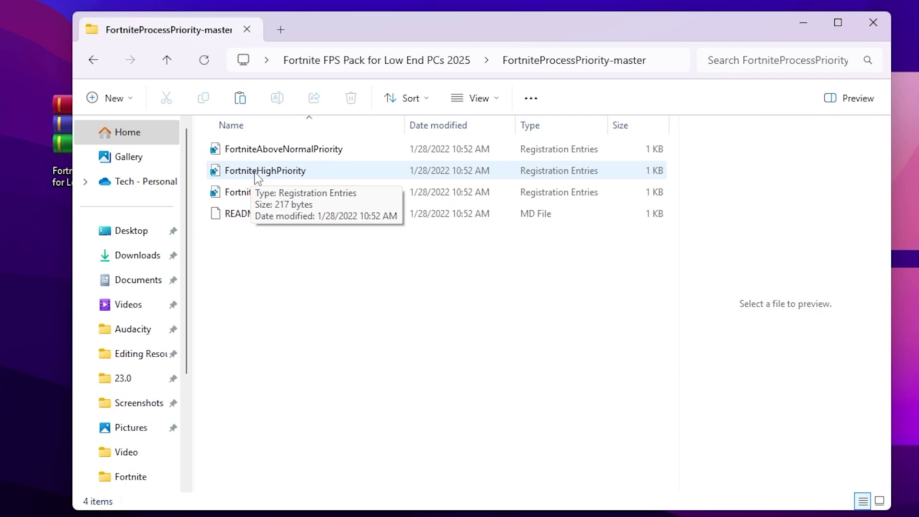
pyautogui.doubleClick(289, 150)
pyautogui.click(400, 423)
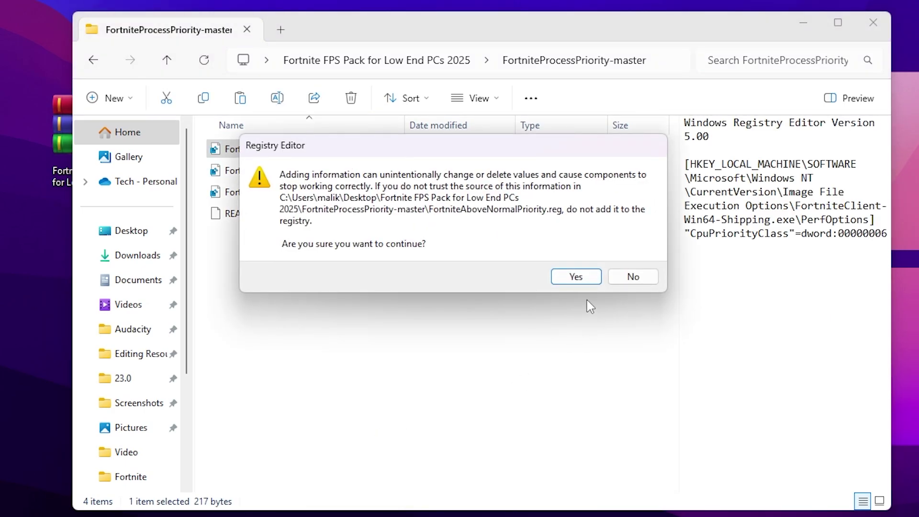
pyautogui.click(561, 277)
pyautogui.click(616, 261)
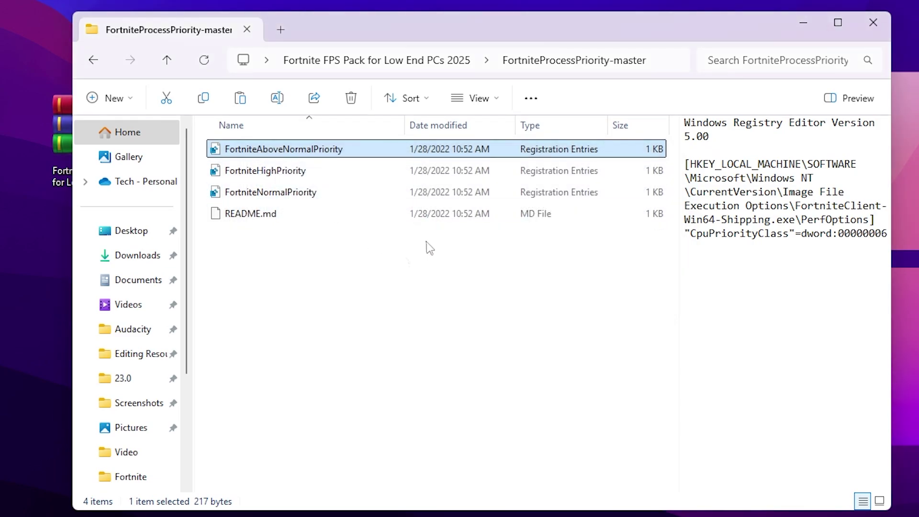
pyautogui.hotkey('alt', 'Left')
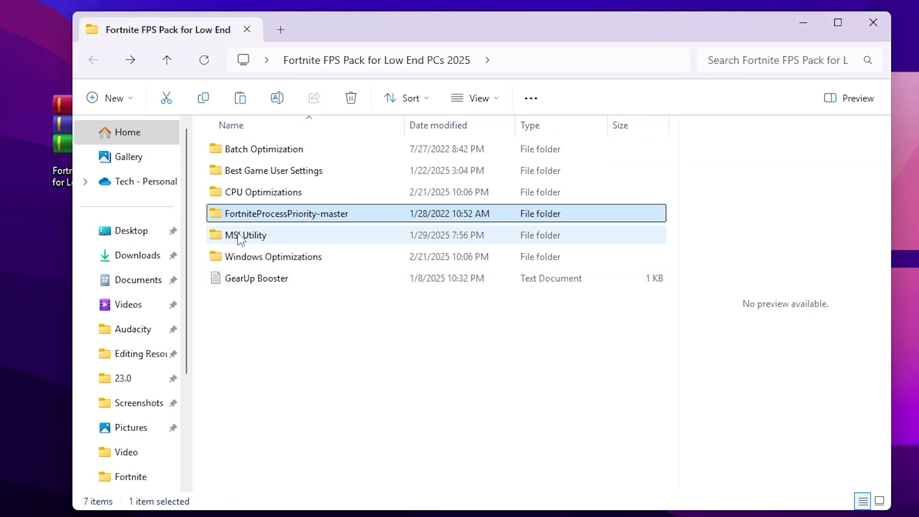
# Launch MSI_util_v3 from the MSI Utility folder as administrator, approving UAC.
pyautogui.doubleClick(301, 235)
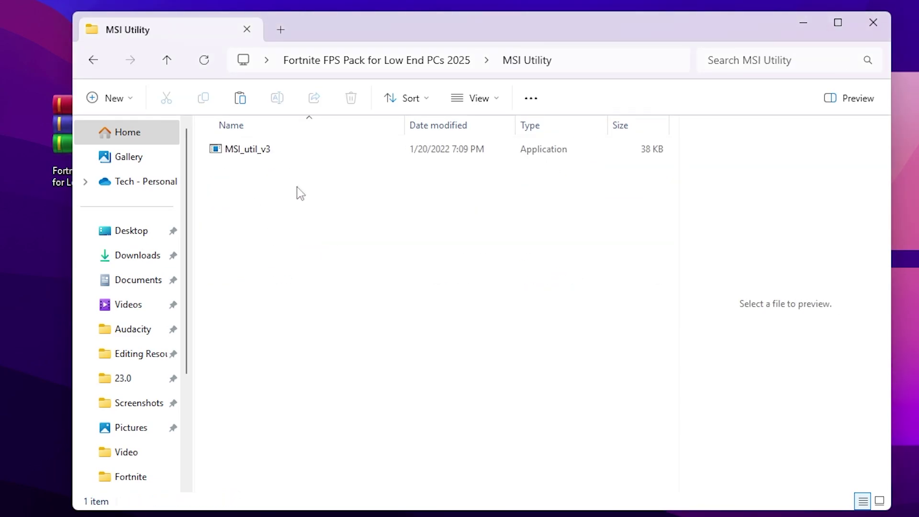
pyautogui.rightClick(258, 152)
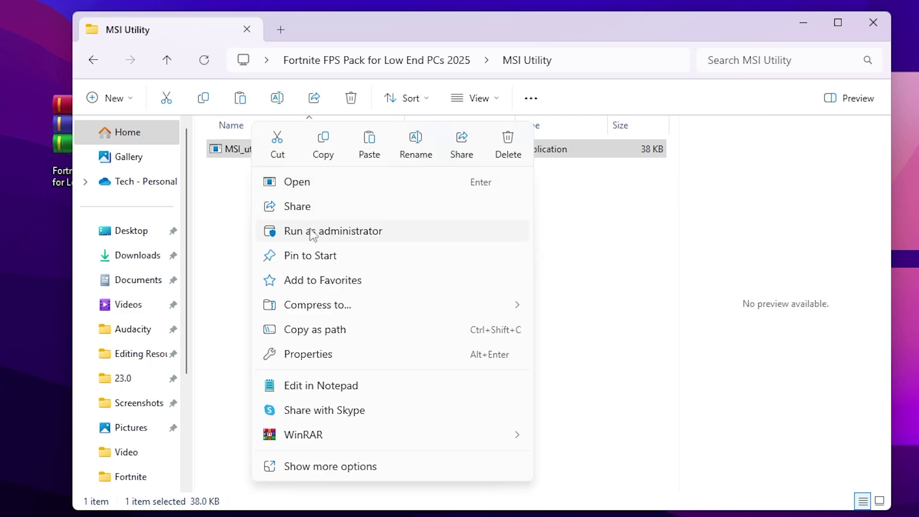
pyautogui.click(326, 236)
pyautogui.click(381, 438)
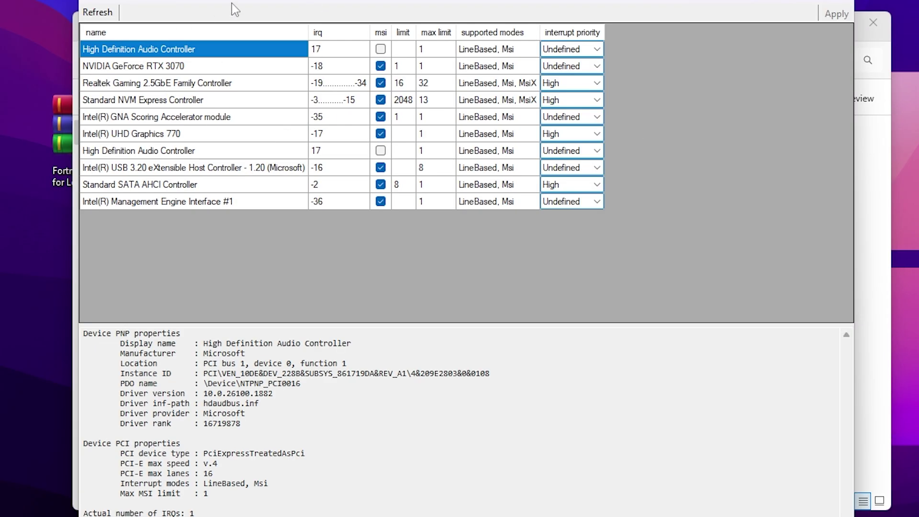
# Enable MSI mode for the NVIDIA GeForce RTX 3070 with High interrupt priority and apply.
pyautogui.click(123, 67)
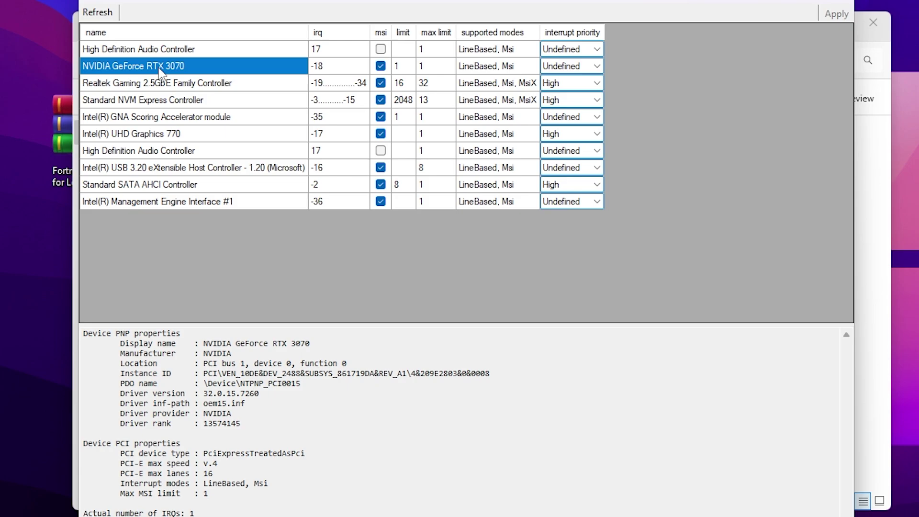
pyautogui.click(380, 66)
pyautogui.click(381, 67)
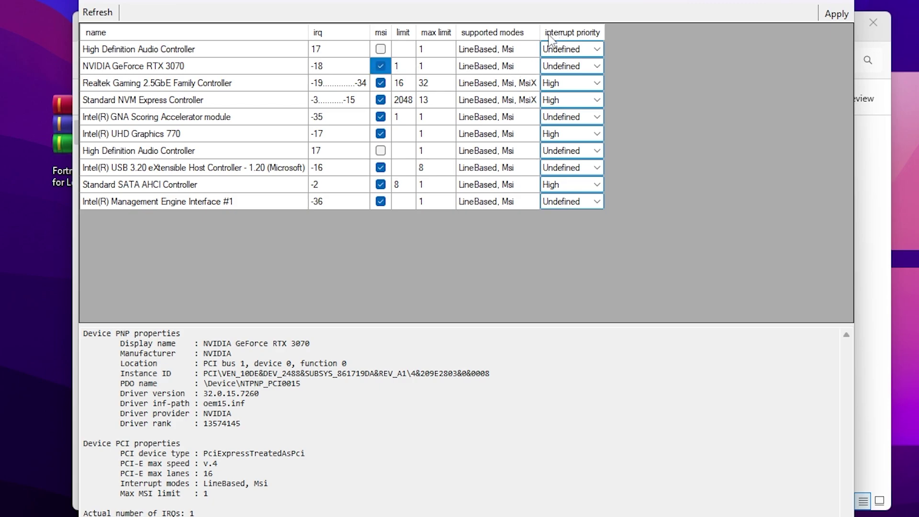
pyautogui.click(596, 67)
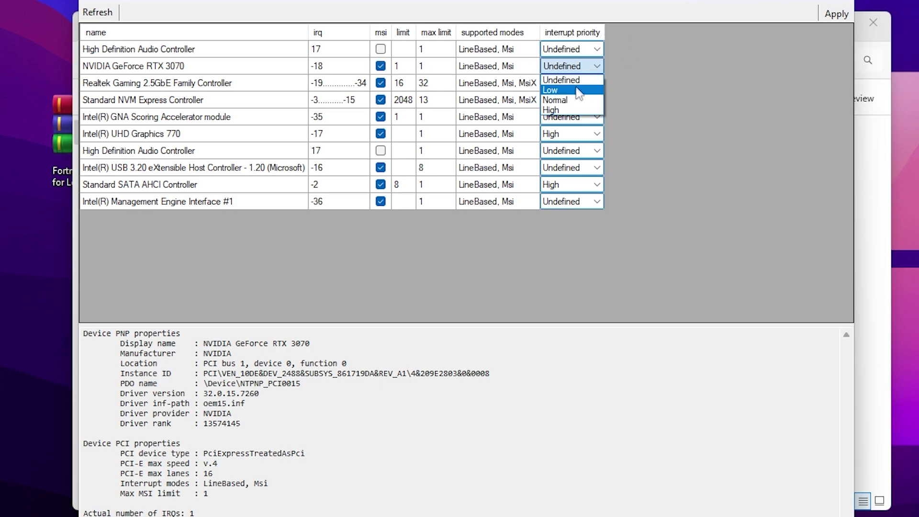
pyautogui.click(561, 111)
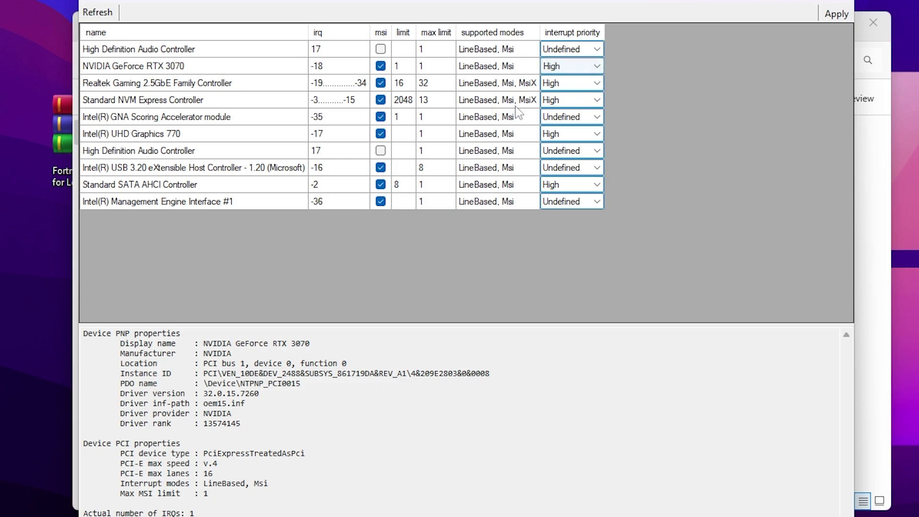
pyautogui.click(827, 15)
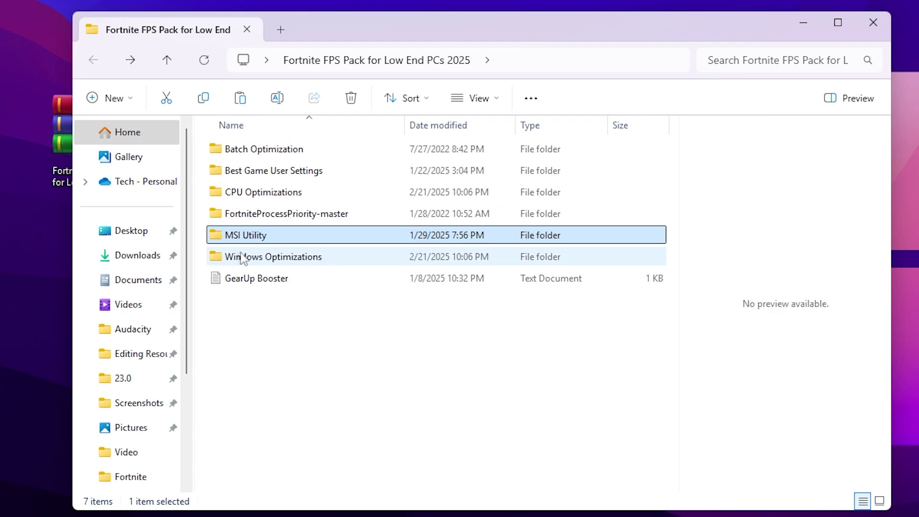
# Open Windows Optimizations and merge Decrease Delay.reg into the registry, confirming all prompts.
pyautogui.doubleClick(328, 260)
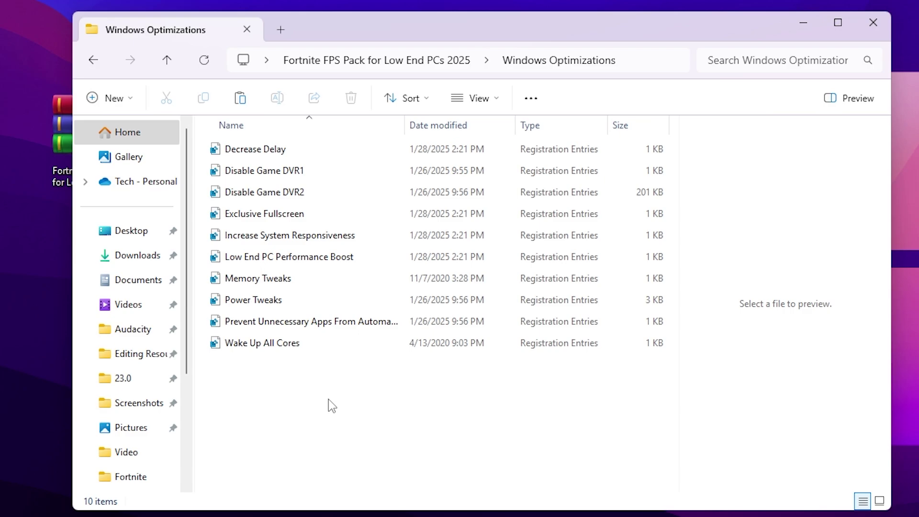
pyautogui.click(297, 151)
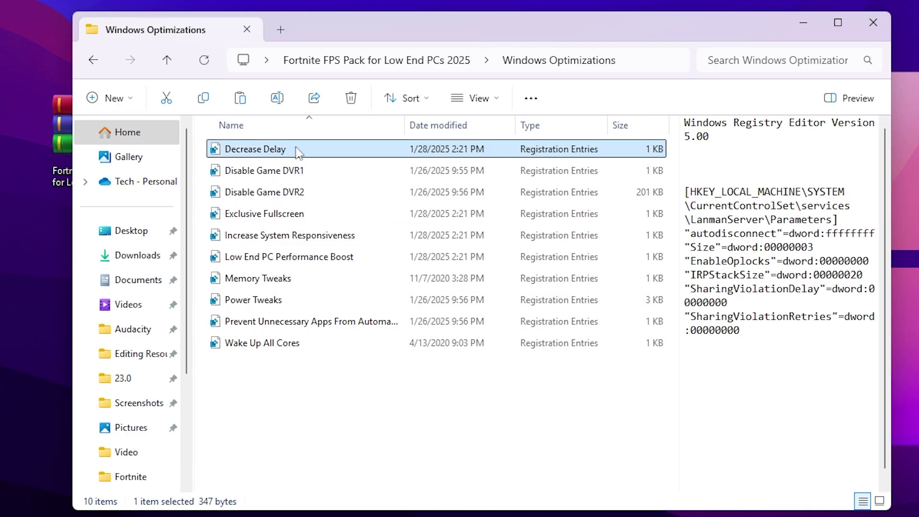
pyautogui.doubleClick(242, 151)
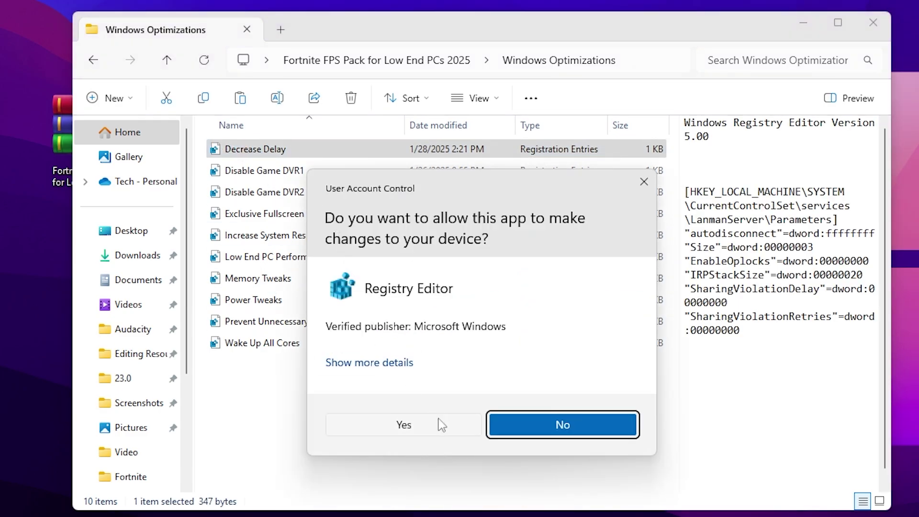
pyautogui.click(441, 424)
pyautogui.click(574, 271)
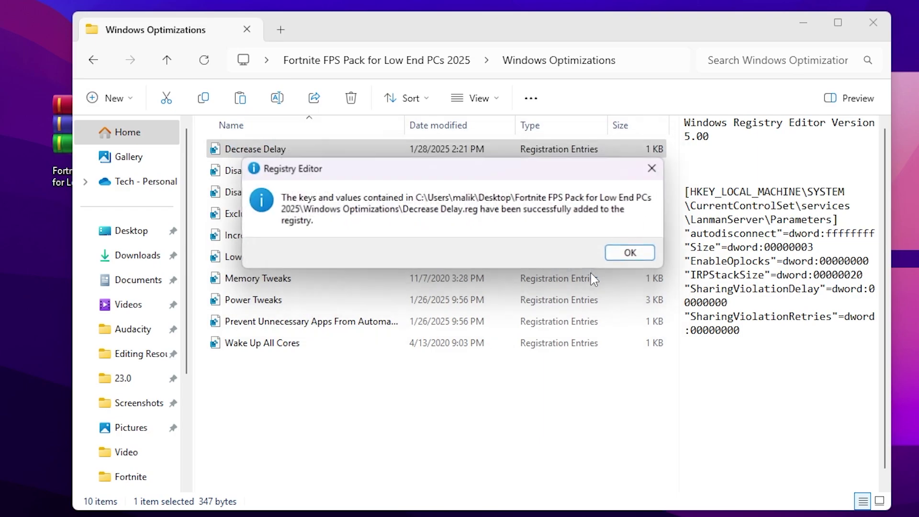
pyautogui.click(650, 259)
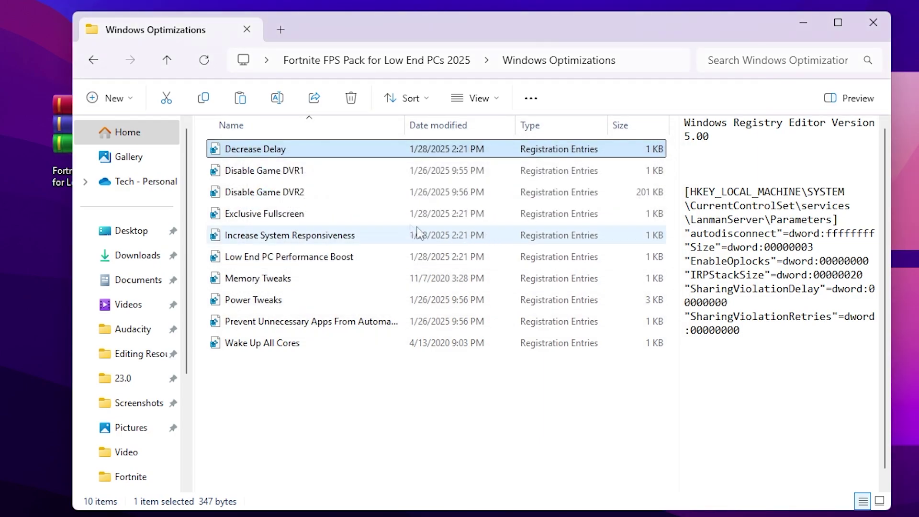
# Preview Disable Game DVR1, Disable Game DVR2, Exclusive Fullscreen, Increase System Responsiveness and Low End PC Performance Boost.
pyautogui.click(321, 172)
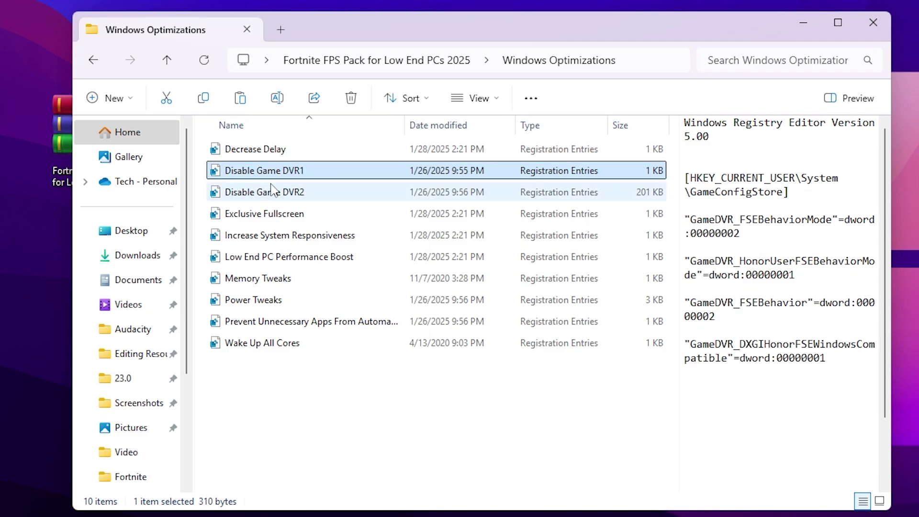
pyautogui.click(259, 196)
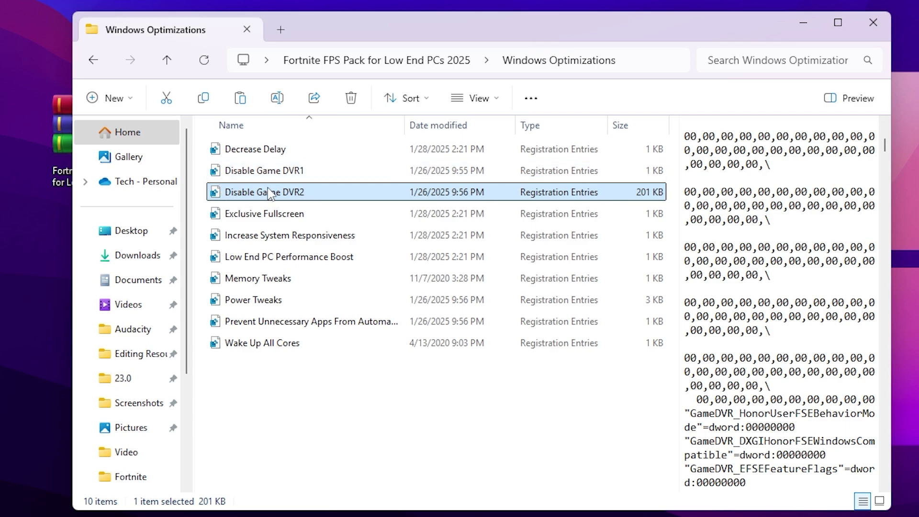
pyautogui.click(268, 217)
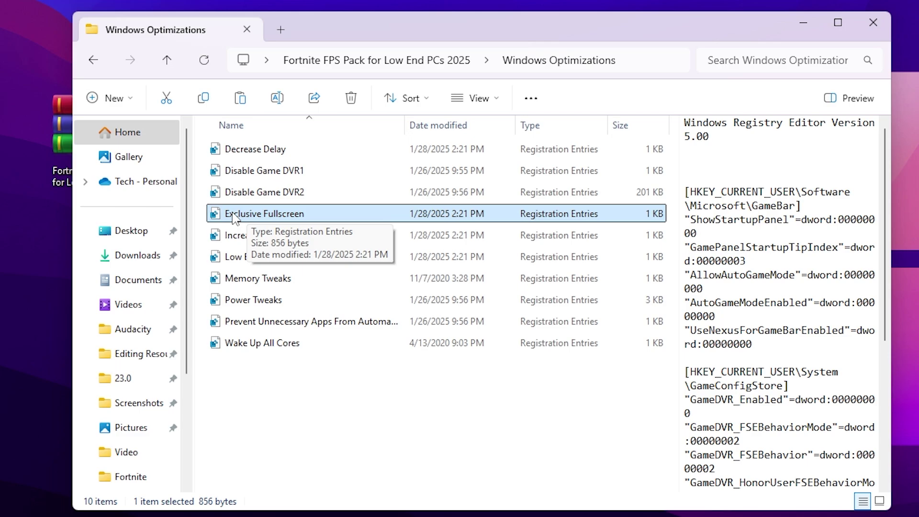
pyautogui.click(258, 240)
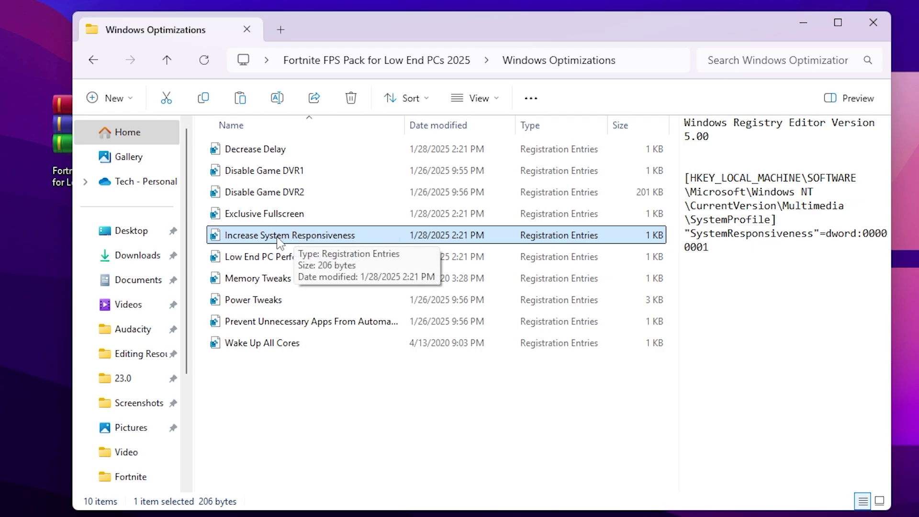
pyautogui.click(272, 262)
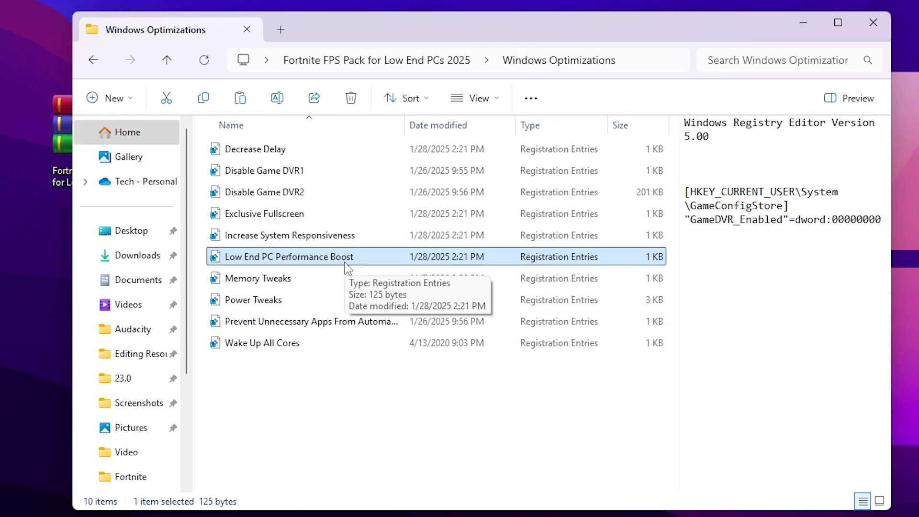
# Preview Memory Tweaks, Power Tweaks, Prevent Unnecessary Apps and Wake Up All Cores, then return to the pack folder.
pyautogui.click(261, 280)
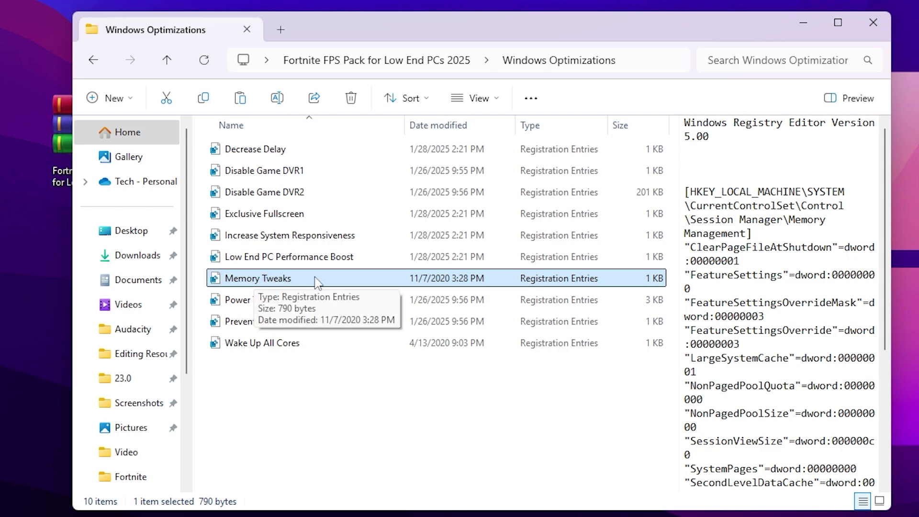
pyautogui.click(276, 301)
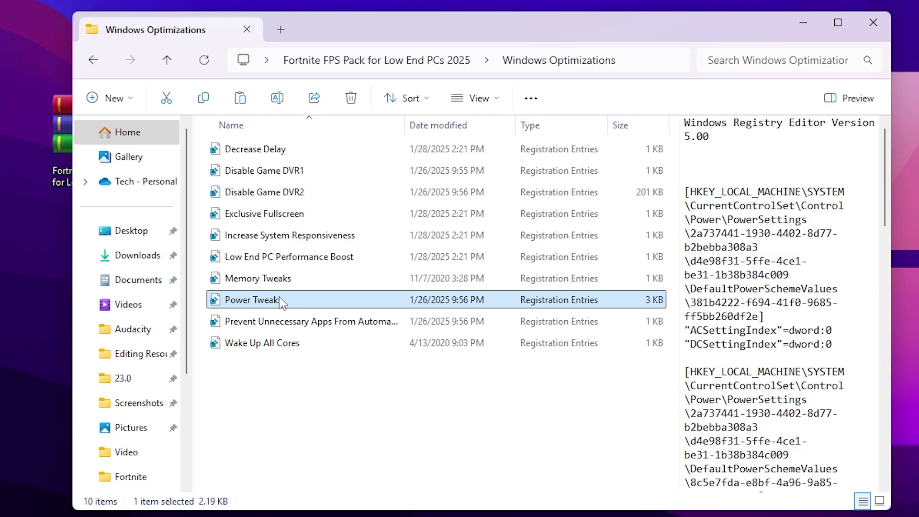
pyautogui.scroll(-3, 782, 302)
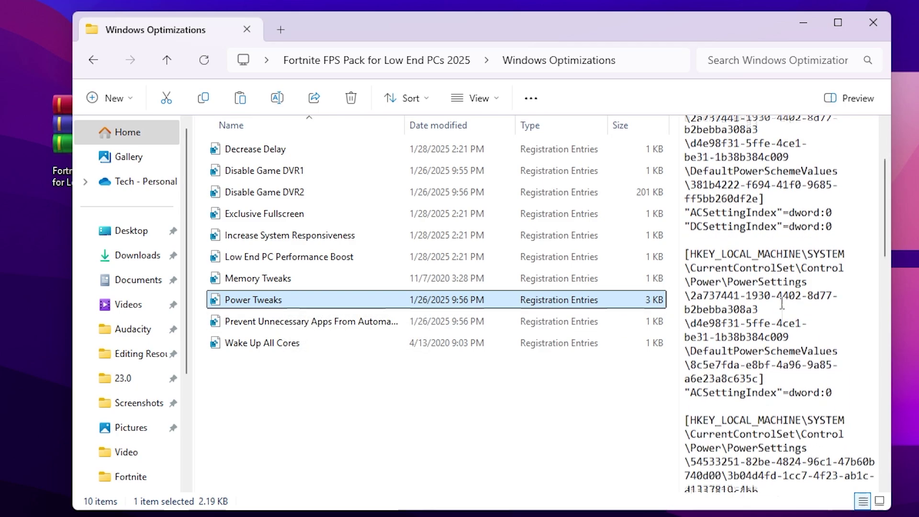
pyautogui.scroll(-3, 782, 303)
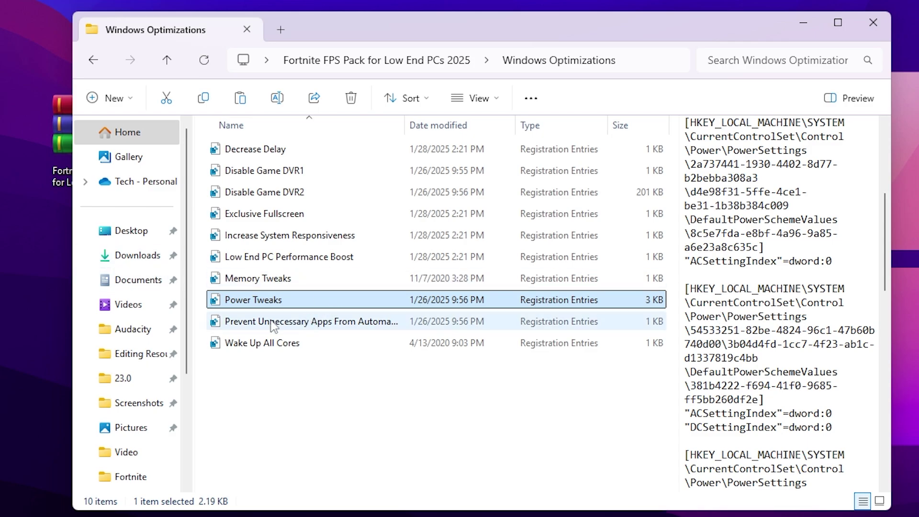
pyautogui.click(287, 325)
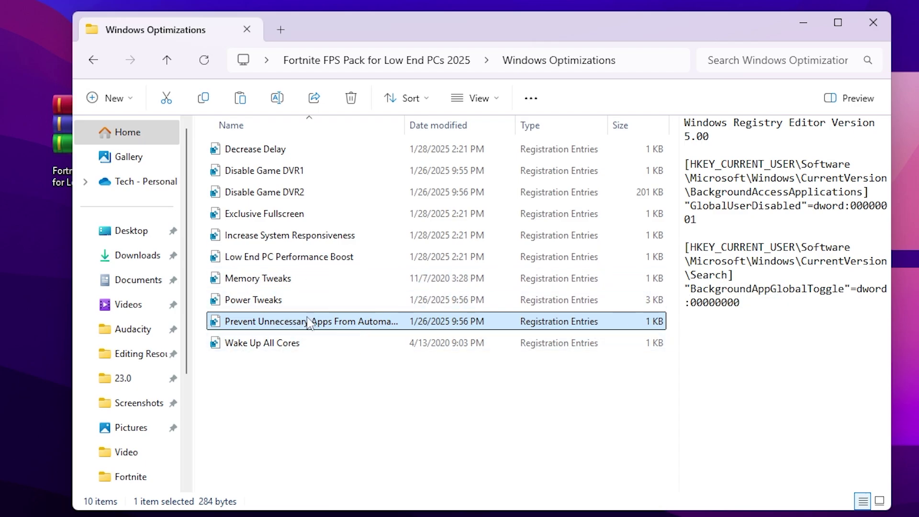
pyautogui.click(268, 345)
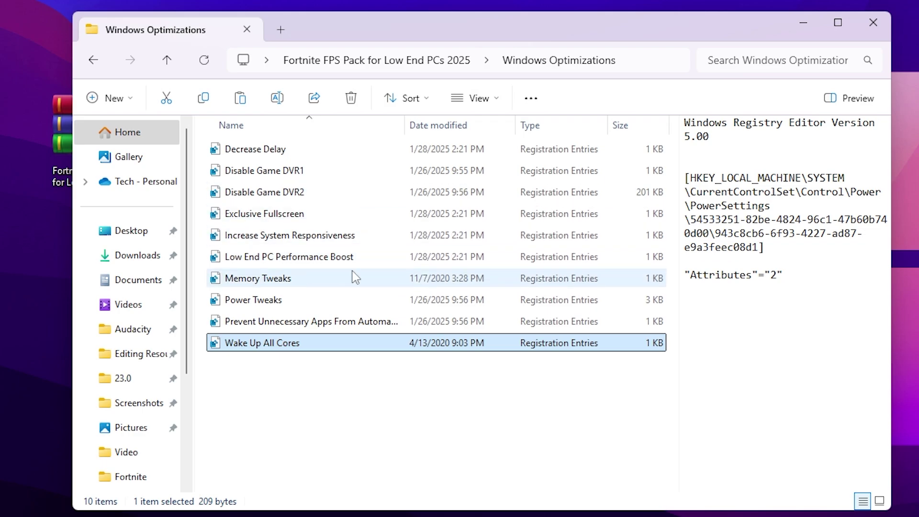
pyautogui.press('BackSpace')
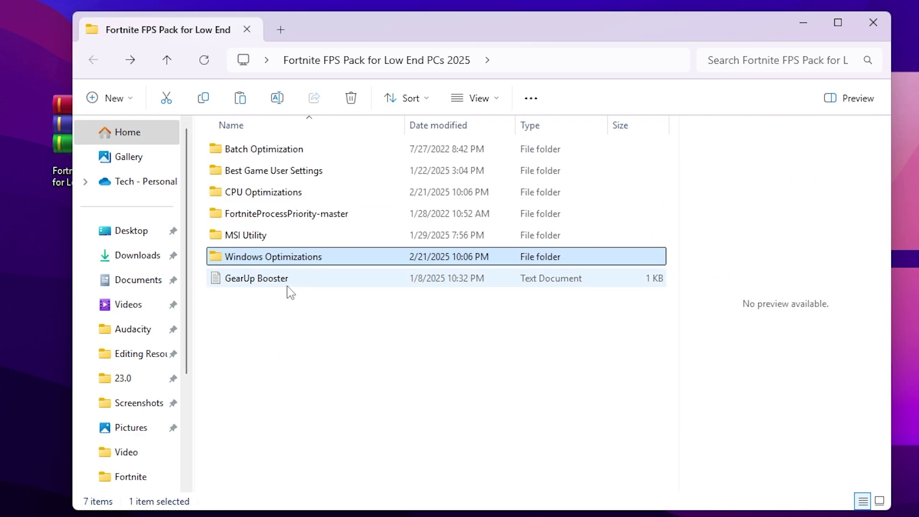
# Open the GearUp Booster text file in Notepad.
pyautogui.click(243, 280)
pyautogui.doubleClick(243, 281)
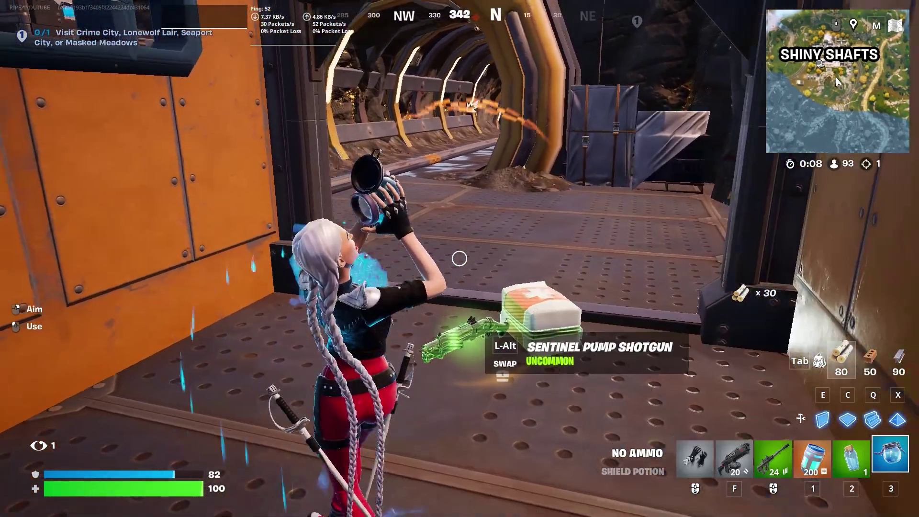
# Finish the shield potion, grab the Sentinel Pump Shotgun into slot one, and drop the Twinfire Auto Shotgun.
pyautogui.press('f')
pyautogui.press('alt')
pyautogui.press('w')
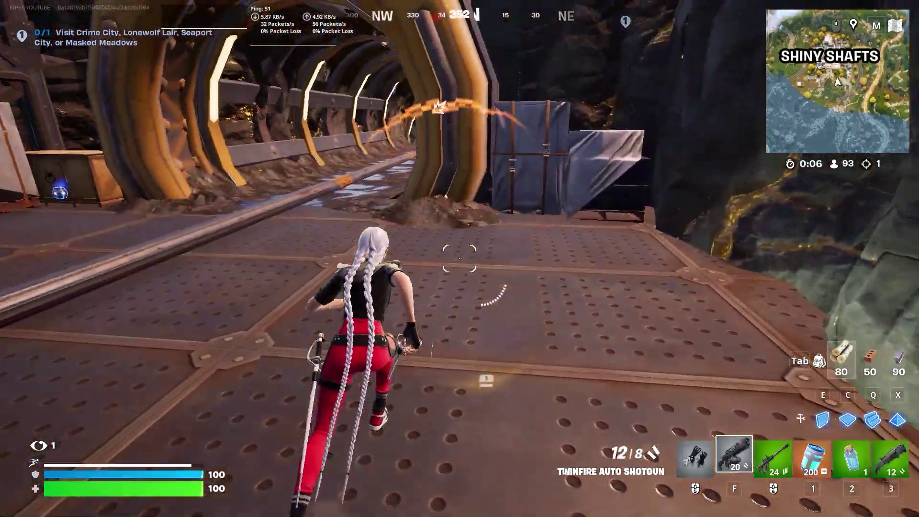
pyautogui.press('Tab')
pyautogui.moveTo(858, 418); pyautogui.dragTo(612, 418)
pyautogui.rightClick(854, 418)
pyautogui.press('Tab')
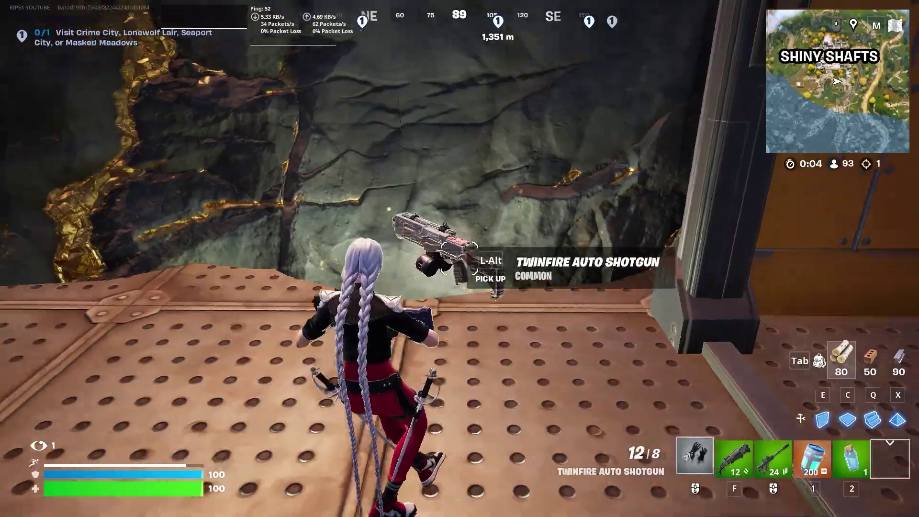
pyautogui.press('w')
pyautogui.press('shift')
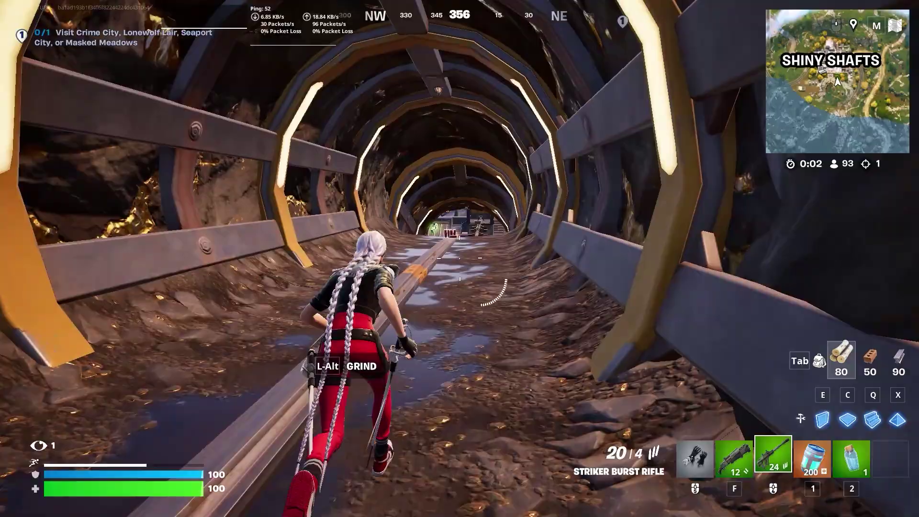
# Run out of the mine tunnel, drop toward the buildings, and eliminate an enemy with the pump shotgun.
pyautogui.press('w')
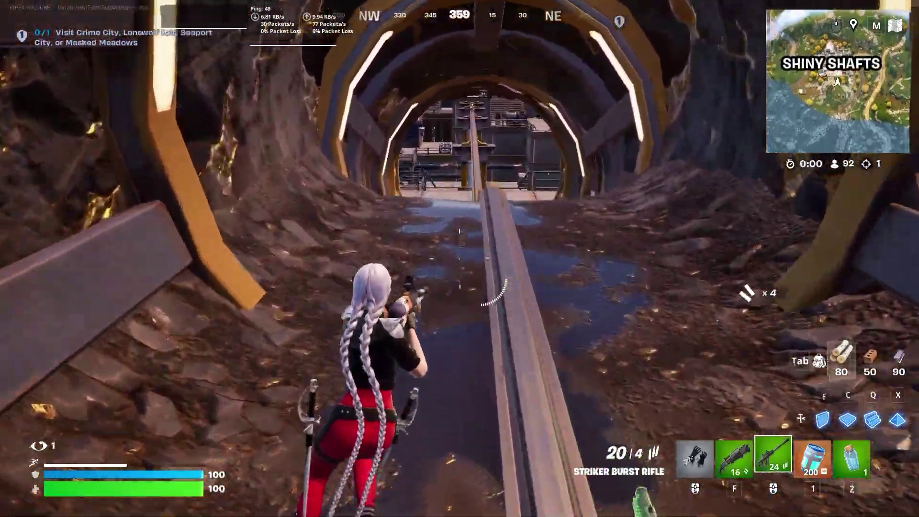
pyautogui.press('w')
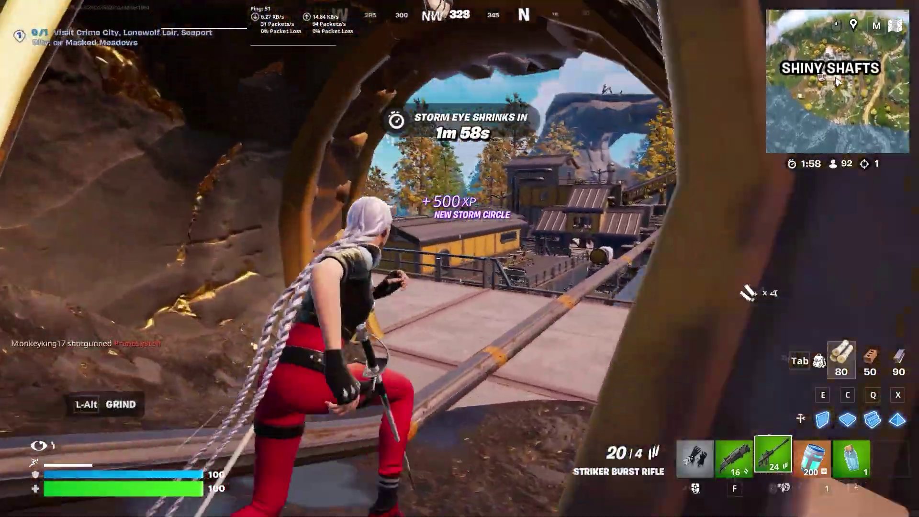
pyautogui.press('w')
pyautogui.press('space')
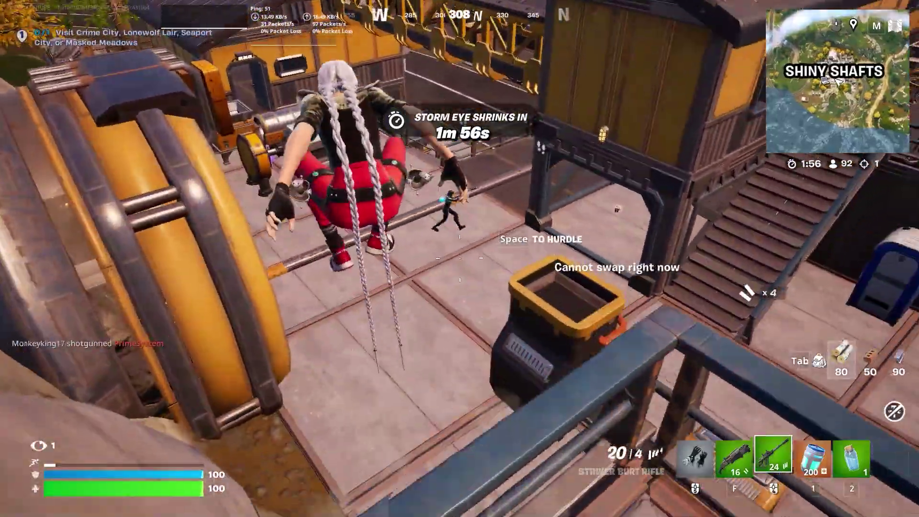
pyautogui.press('w')
pyautogui.press('f')
pyautogui.click(460, 258)
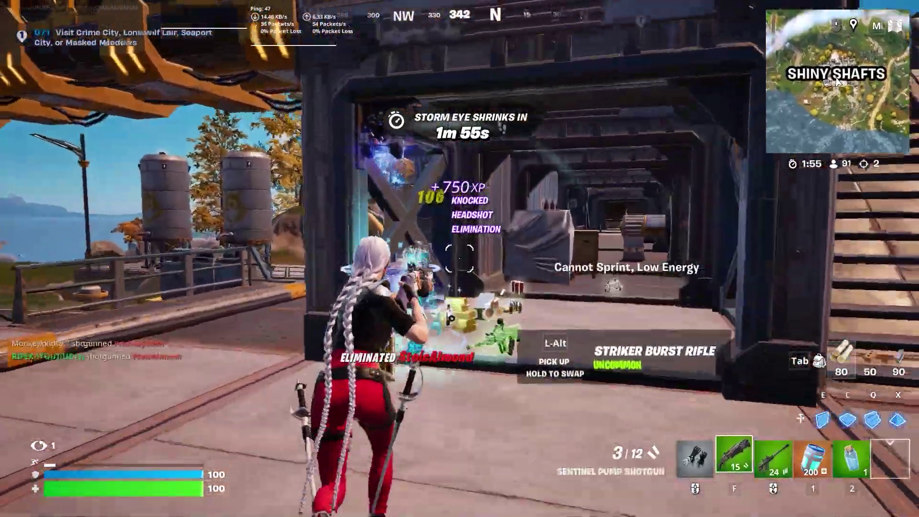
pyautogui.press('w')
# Build a wall and ramp, jump toward the yellow bridge, and eliminate an enemy with the burst rifle.
pyautogui.press('e')
pyautogui.click(459, 259)
pyautogui.press('q')
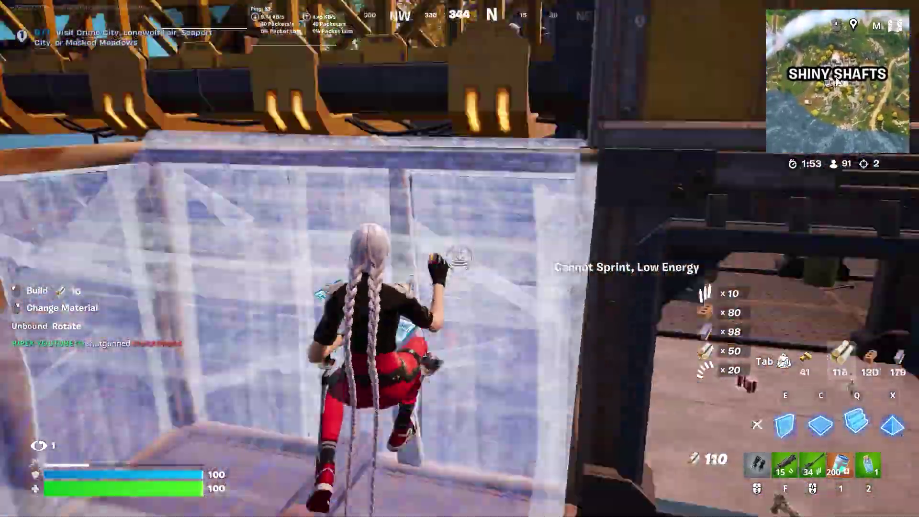
pyautogui.press('w')
pyautogui.click(459, 258)
pyautogui.press('f')
pyautogui.press('space')
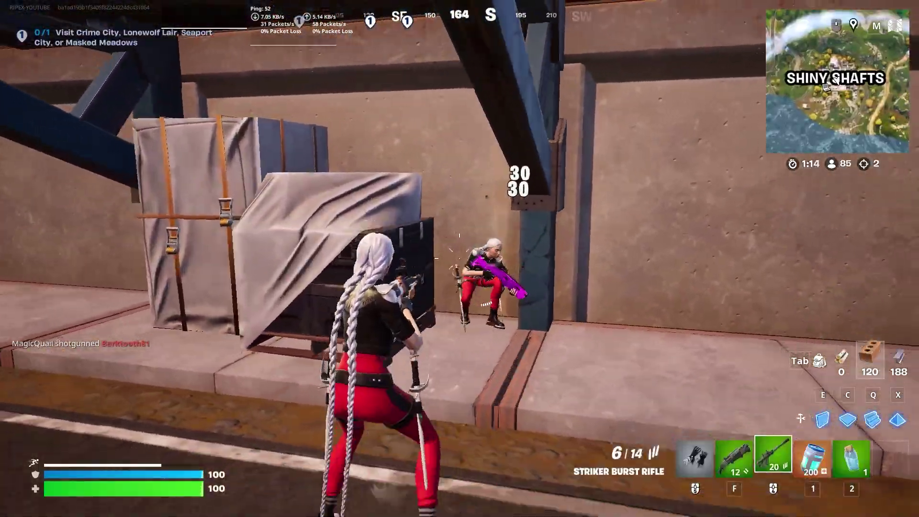
pyautogui.click(459, 259)
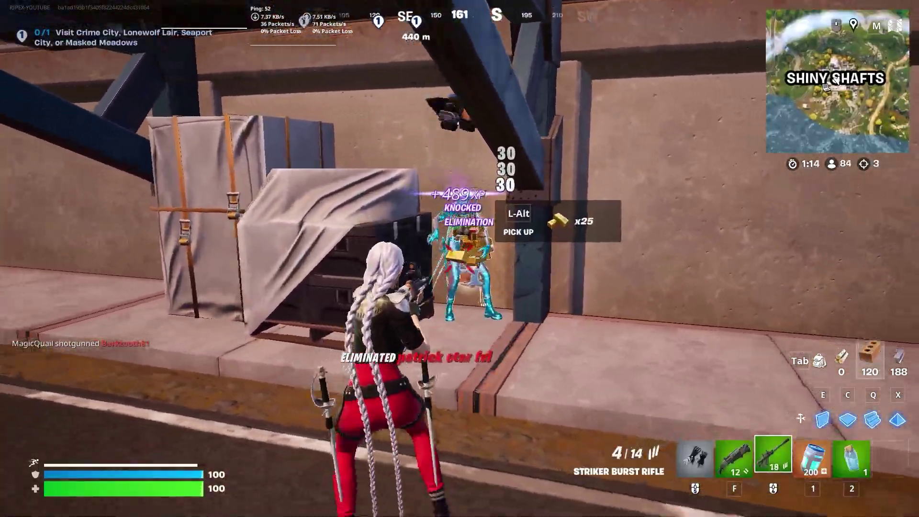
pyautogui.press('w')
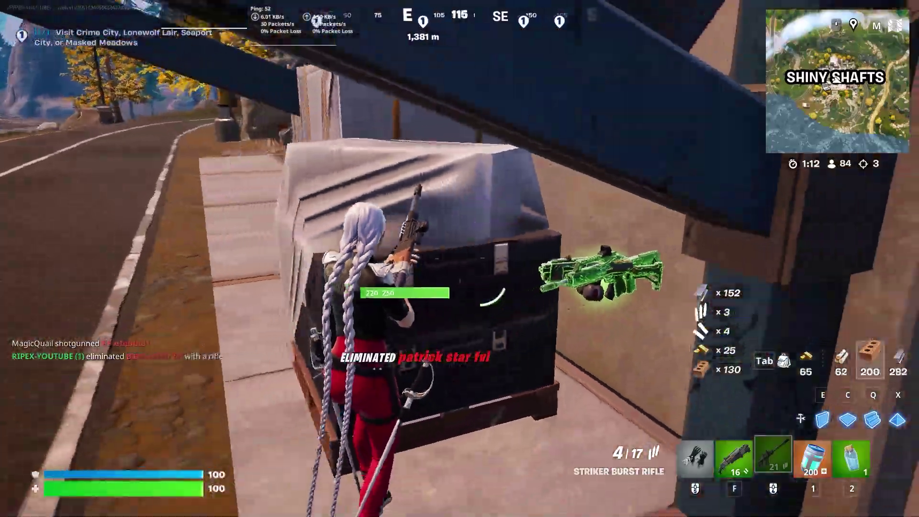
pyautogui.hotkey('shift', 'w')
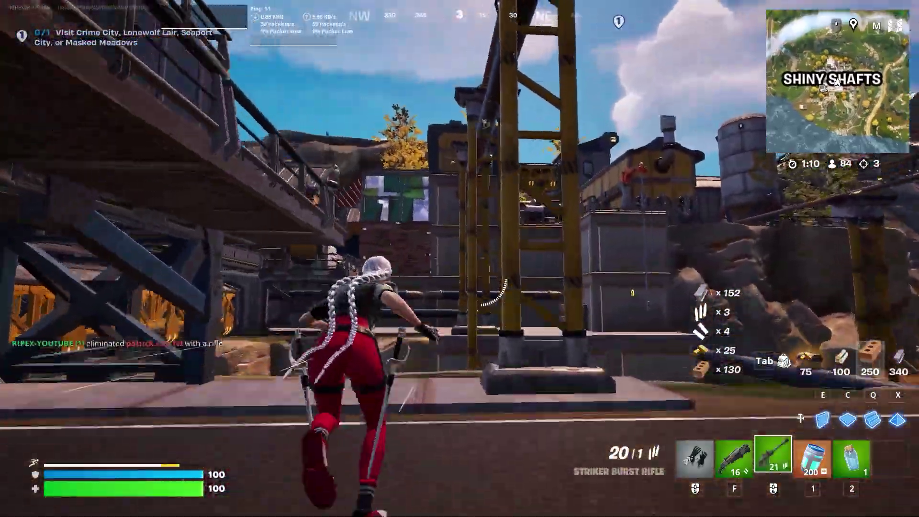
# Climb with brick ramps, ride the grind rail out, shoot an enemy, and reload the pump shotgun.
pyautogui.press('q')
pyautogui.click(460, 258)
pyautogui.press('f')
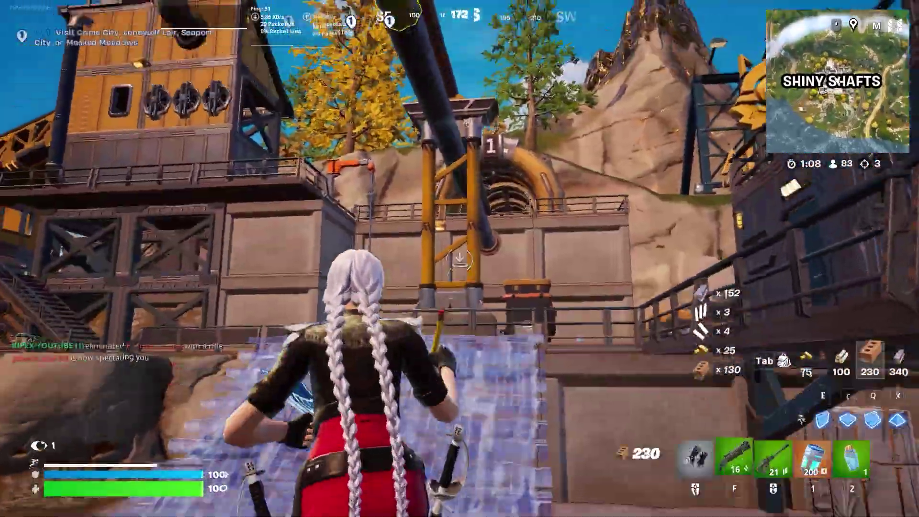
pyautogui.click(459, 258)
pyautogui.press('f')
pyautogui.click(459, 259)
pyautogui.click(459, 259)
pyautogui.press('f')
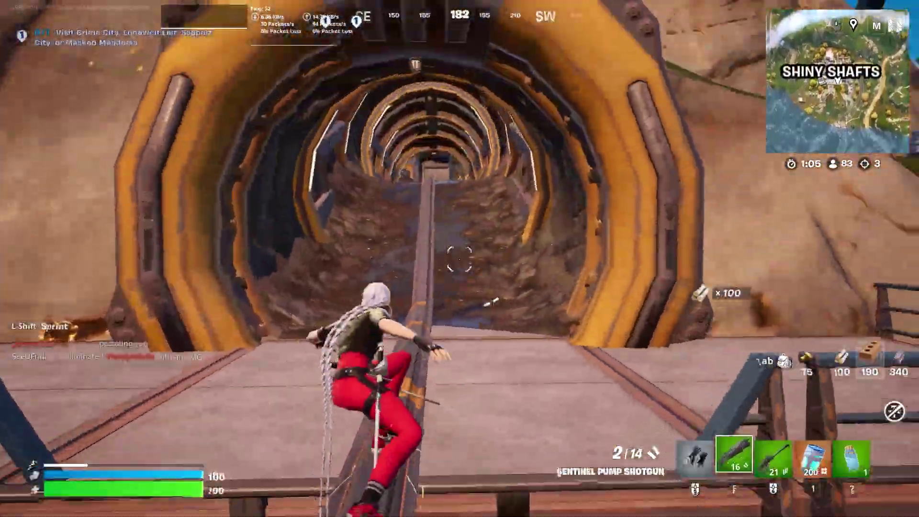
pyautogui.scroll(-1, 460, 259)
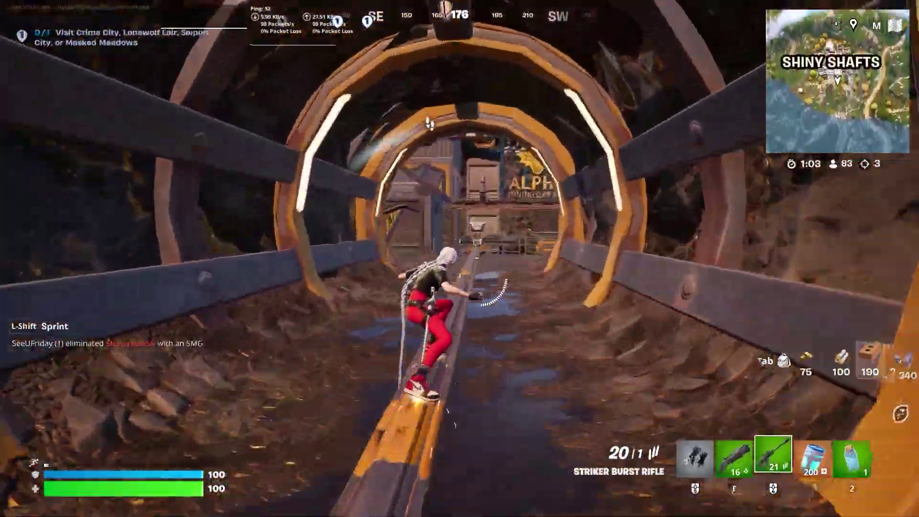
pyautogui.press('f')
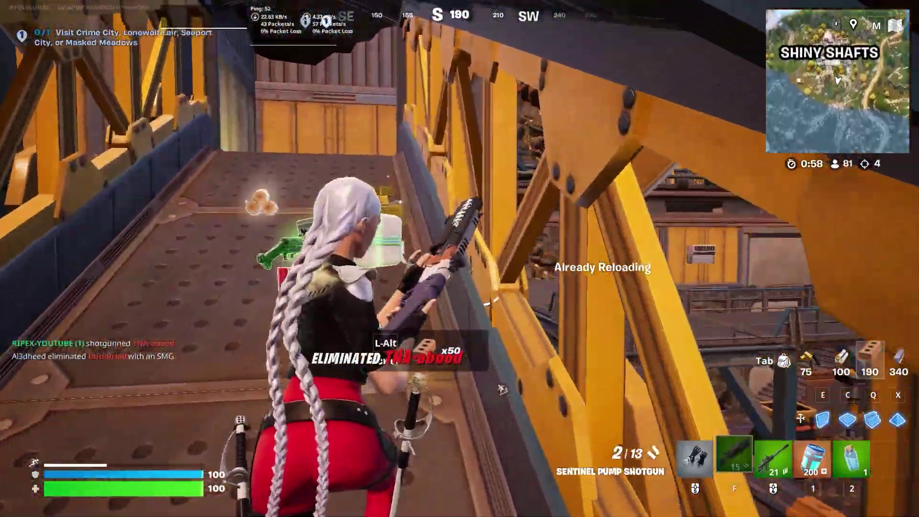
pyautogui.click(459, 259)
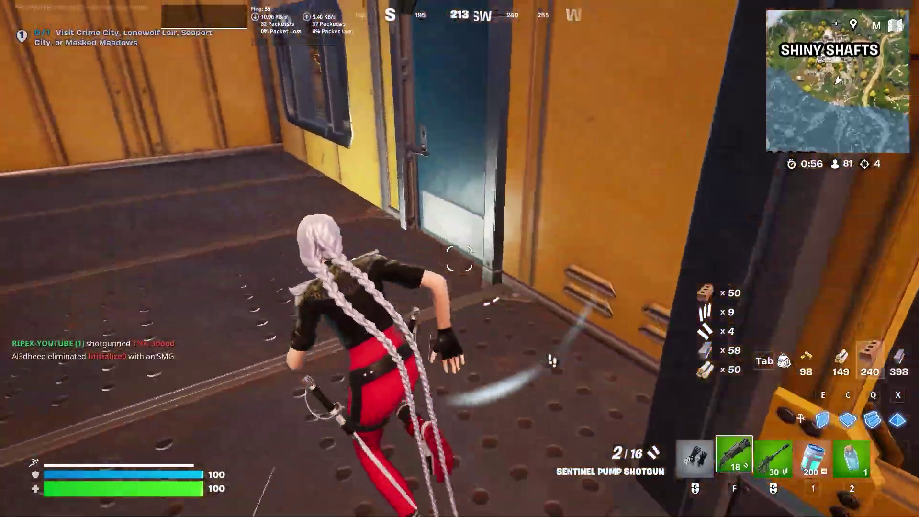
pyautogui.press('f')
pyautogui.press('r')
pyautogui.press('r')
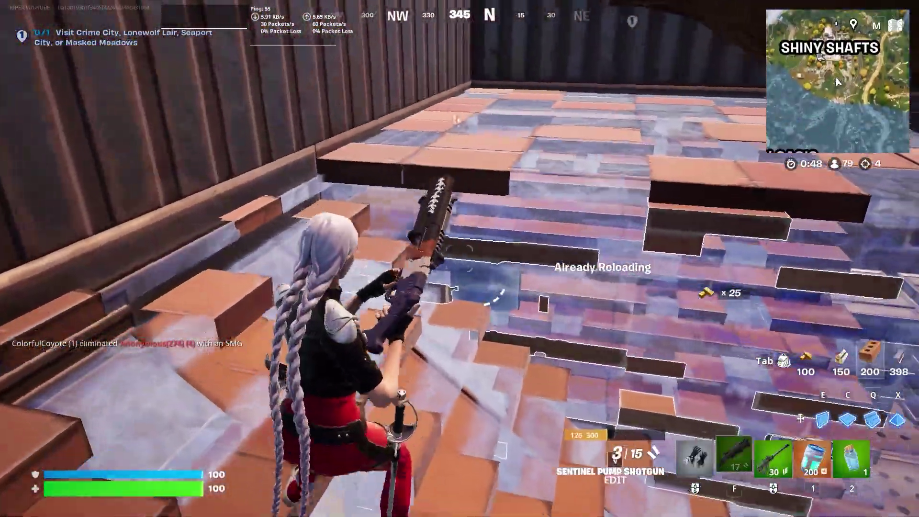
# Pickaxe through the enemy's wall, then box up with brick walls and floors.
pyautogui.press('space')
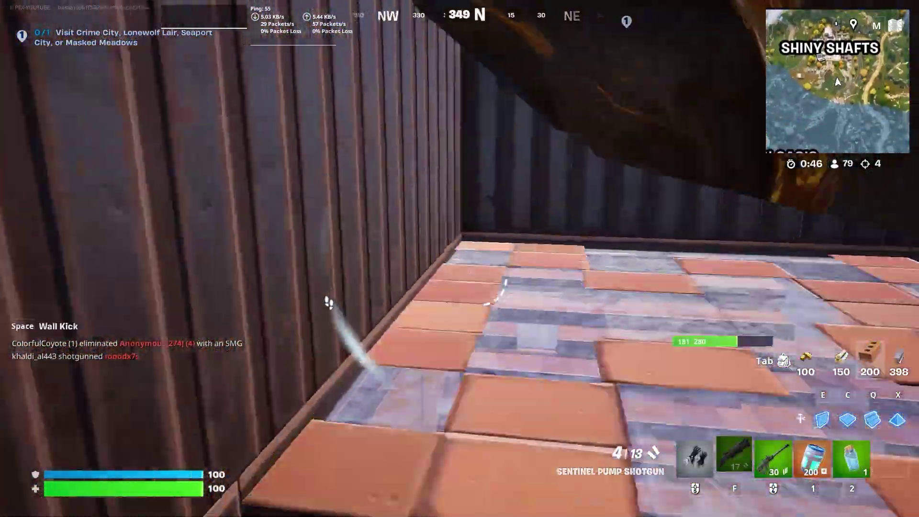
pyautogui.click(459, 259)
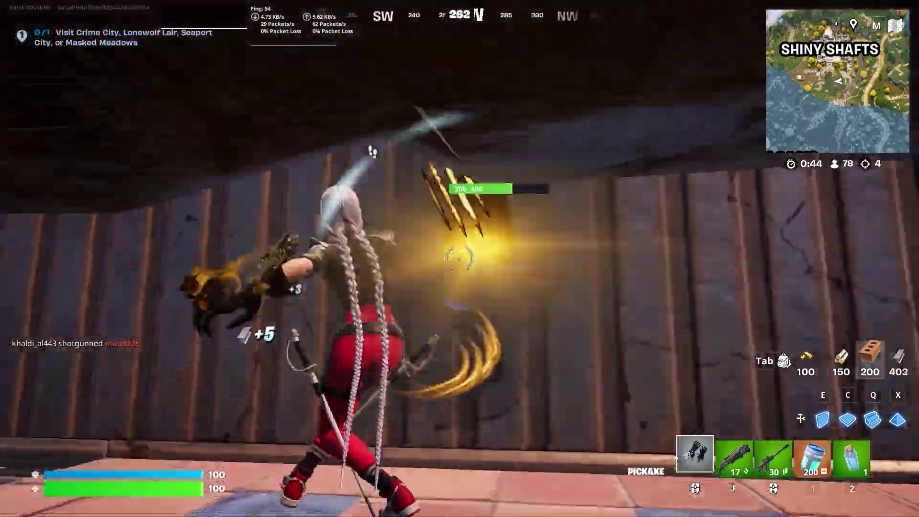
pyautogui.click(459, 258)
pyautogui.click(460, 259)
pyautogui.press('e')
pyautogui.click(459, 259)
pyautogui.press('f')
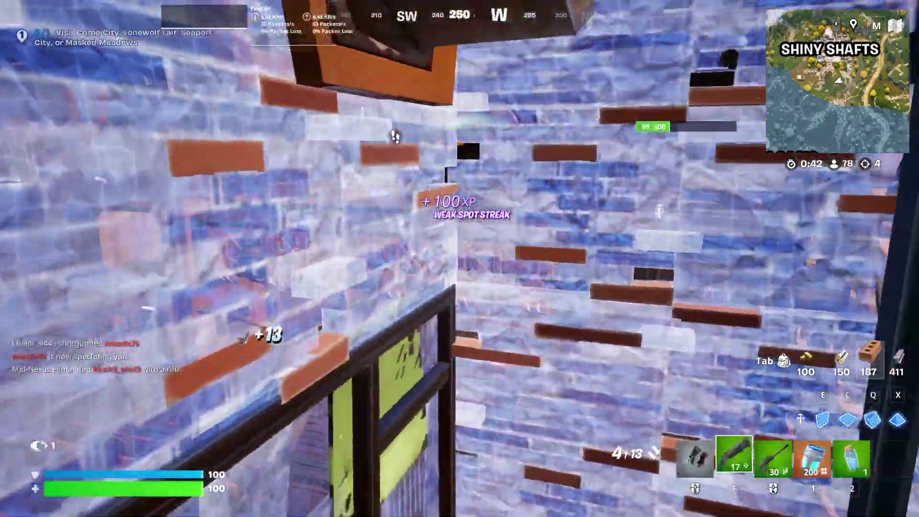
pyautogui.click(460, 259)
pyautogui.press('f')
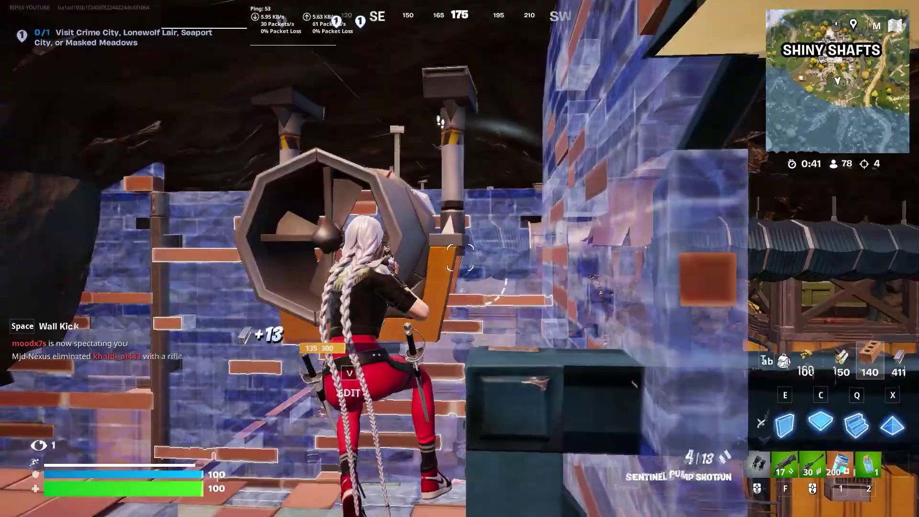
pyautogui.press('c')
pyautogui.click(459, 258)
# Place a brick wall, eliminate the enemy with burst rifle and shotgun, and collect the dropped materials.
pyautogui.press('e')
pyautogui.click(459, 259)
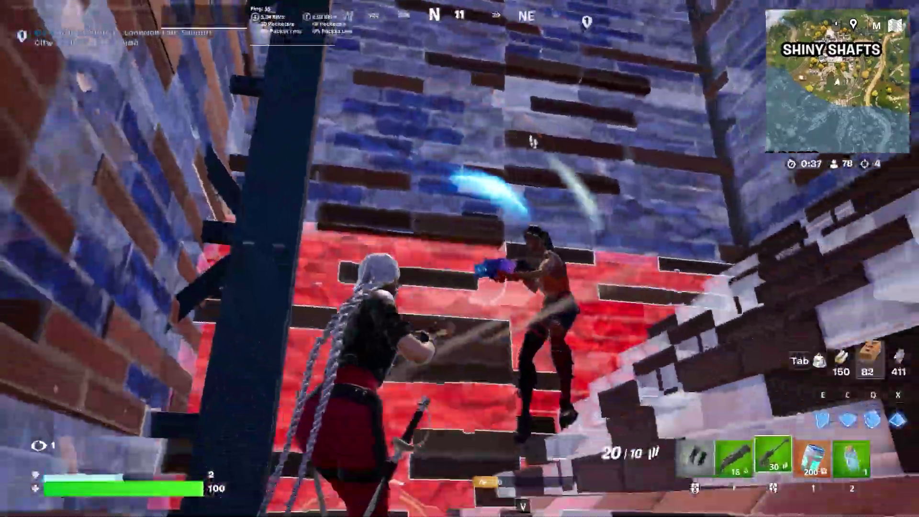
pyautogui.click(460, 259)
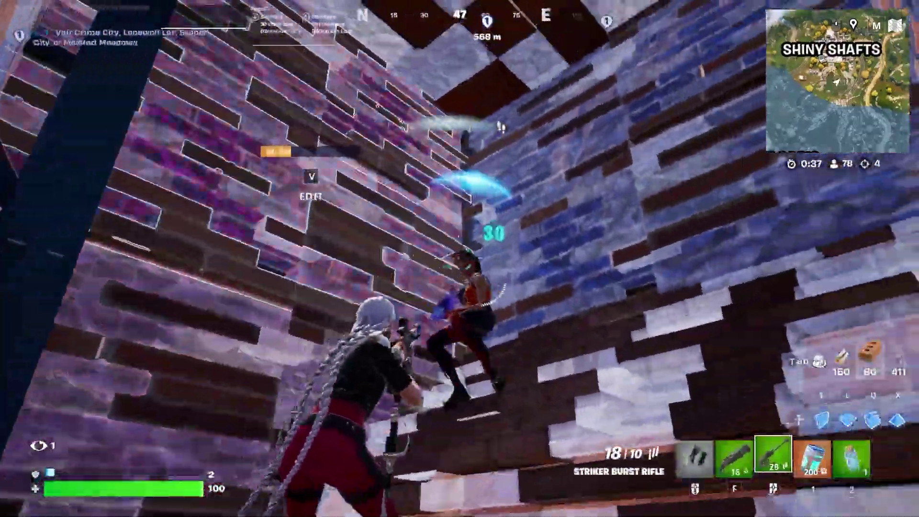
pyautogui.click(459, 259)
pyautogui.press('f')
pyautogui.click(460, 258)
pyautogui.press('f')
pyautogui.click(459, 258)
pyautogui.click(459, 258)
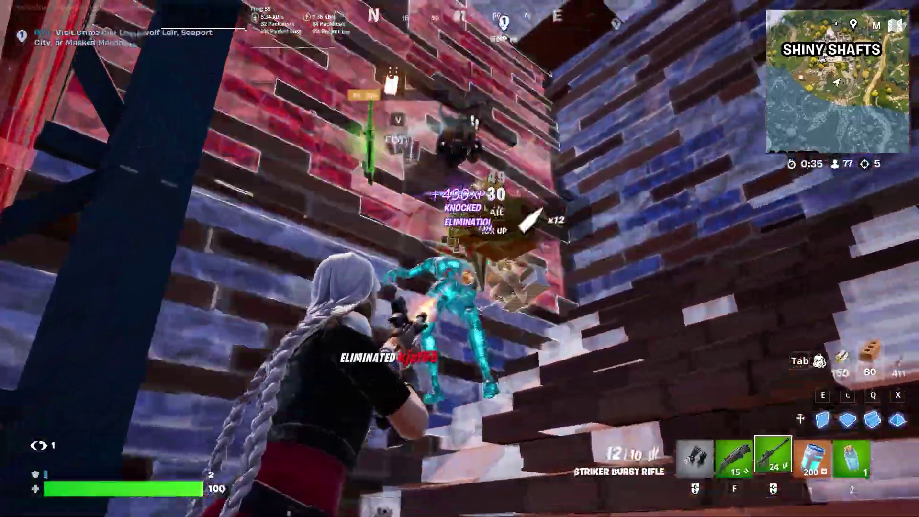
pyautogui.press('f')
pyautogui.press('space')
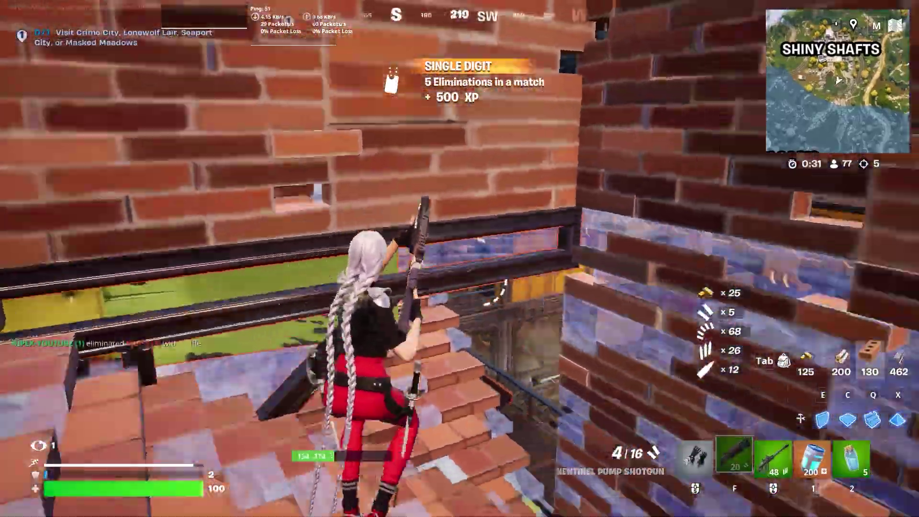
# Drink a small shield potion and build brick ramps and pieces around the character.
pyautogui.press('c')
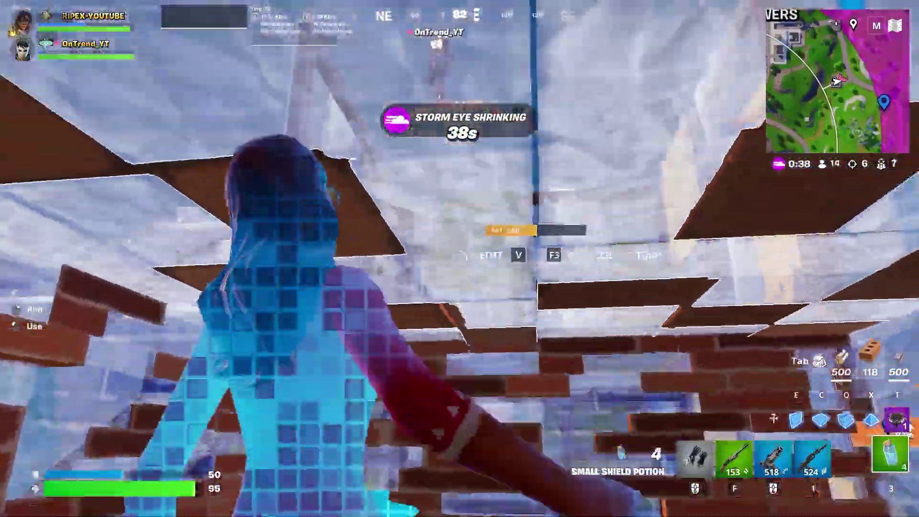
pyautogui.press('f')
pyautogui.press('q')
pyautogui.press('f')
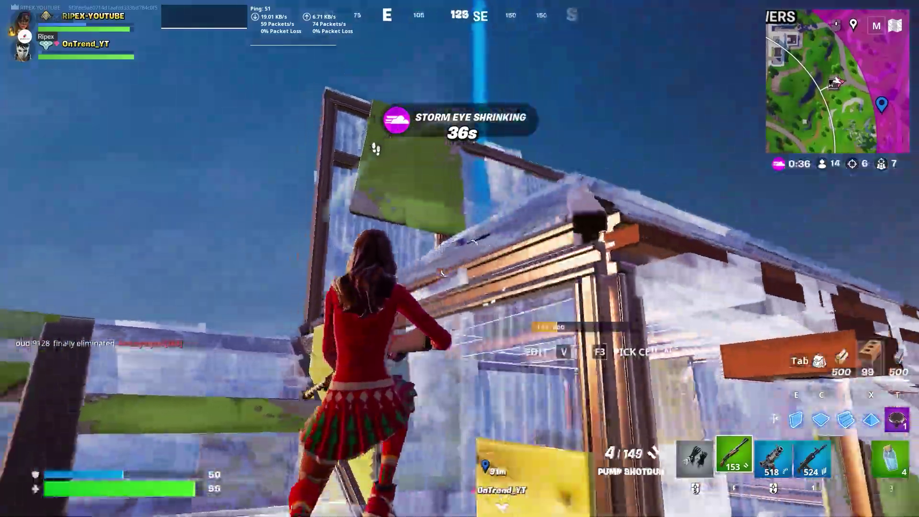
pyautogui.press('q')
pyautogui.press('f')
pyautogui.press('e')
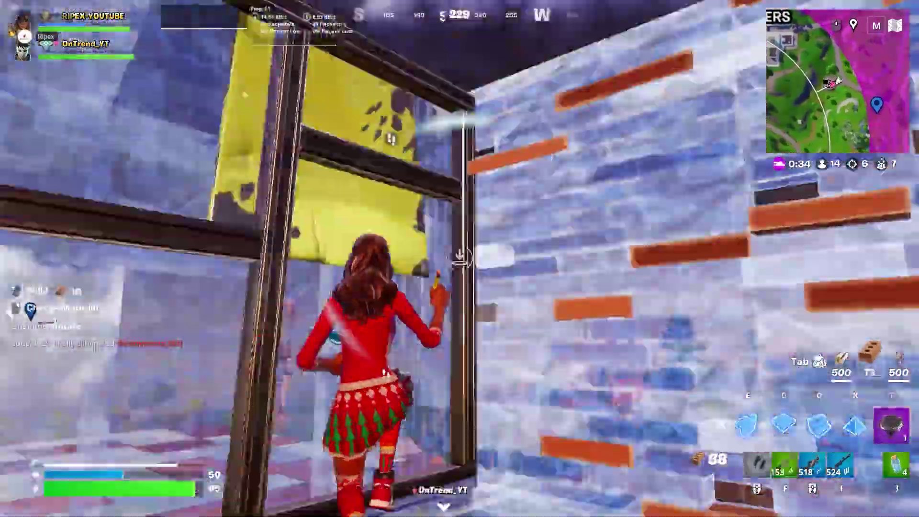